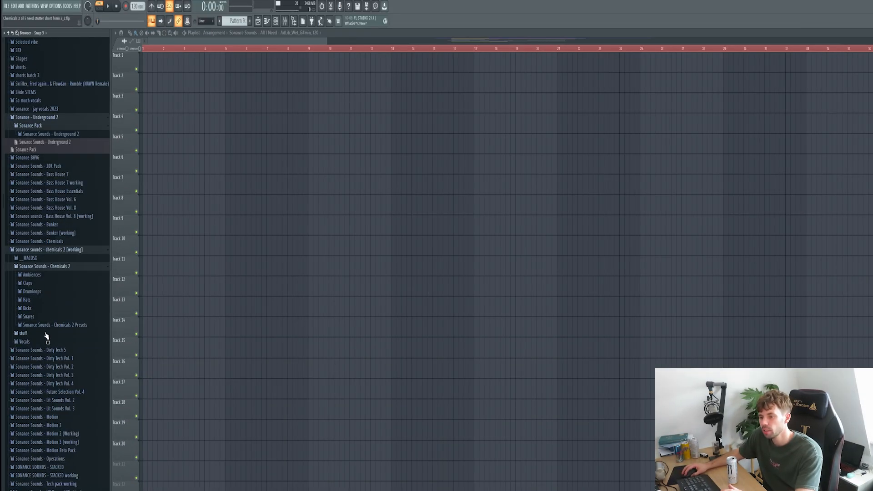
Expand the Sonance Sounds Vocals folder in the Browser to show its vocal packs.
left_click(45, 342)
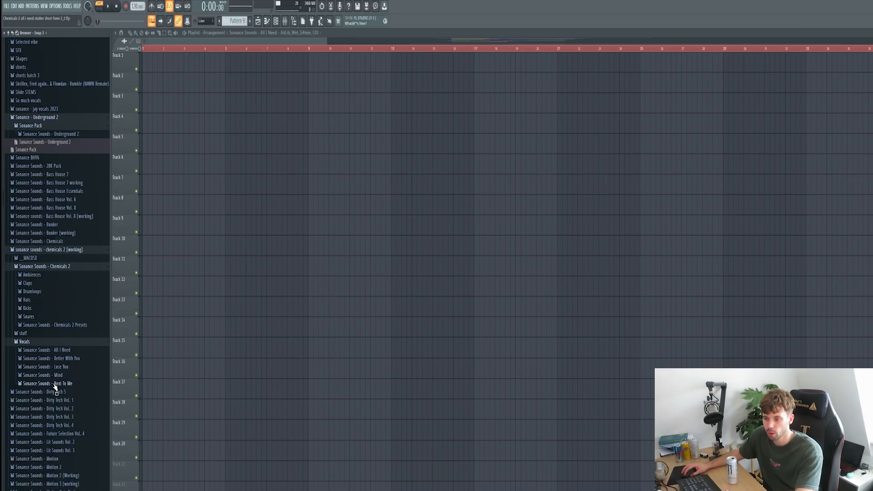
Place Main_Wet_G#min_120 on Track 6 at bar 9, audition it, and drag in the AdLib wet vocal.
left_click_drag(68, 390, 328, 174)
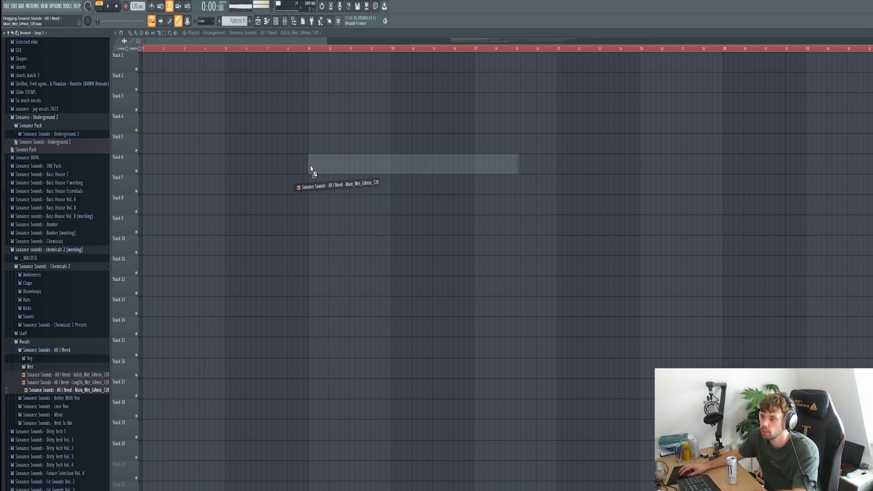
left_click_drag(312, 170, 312, 170)
key("space")
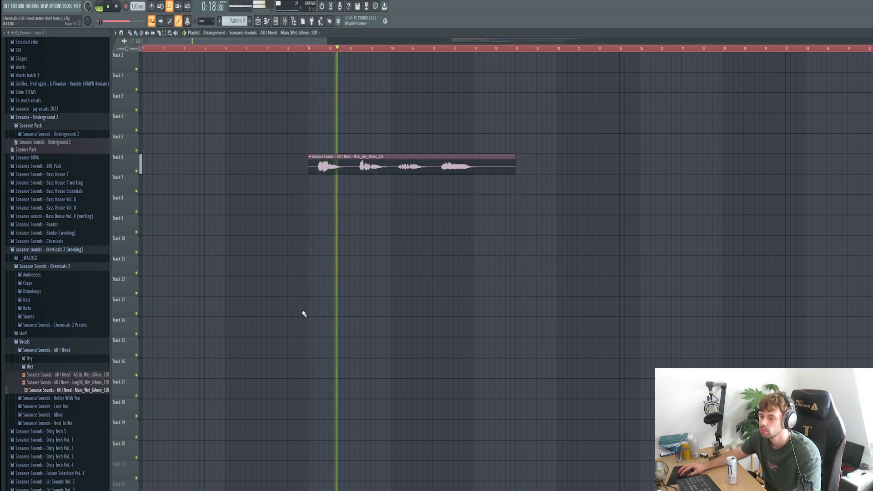
key("space")
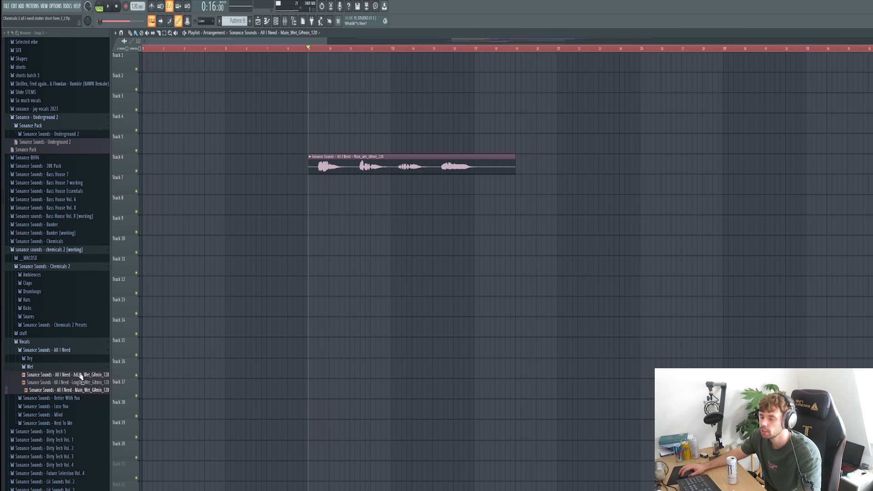
left_click_drag(81, 376, 308, 141)
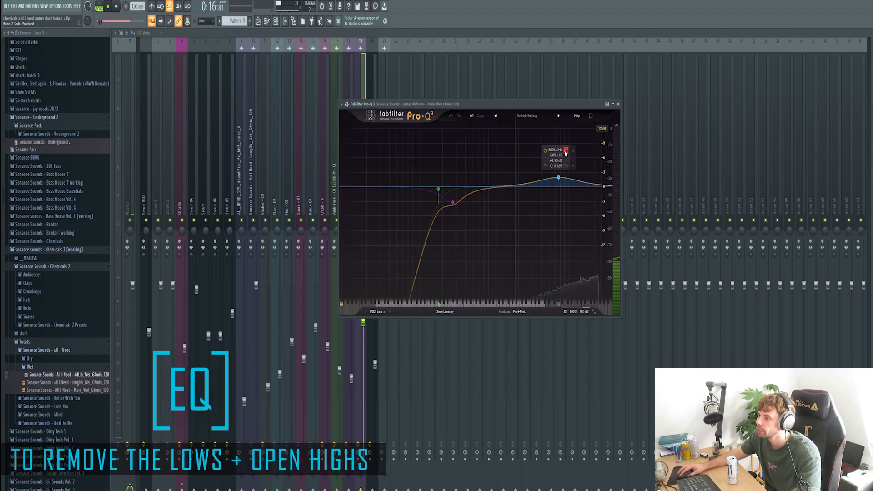
Turn off the solo on the Pro-Q 3 EQ band.
left_click(565, 152)
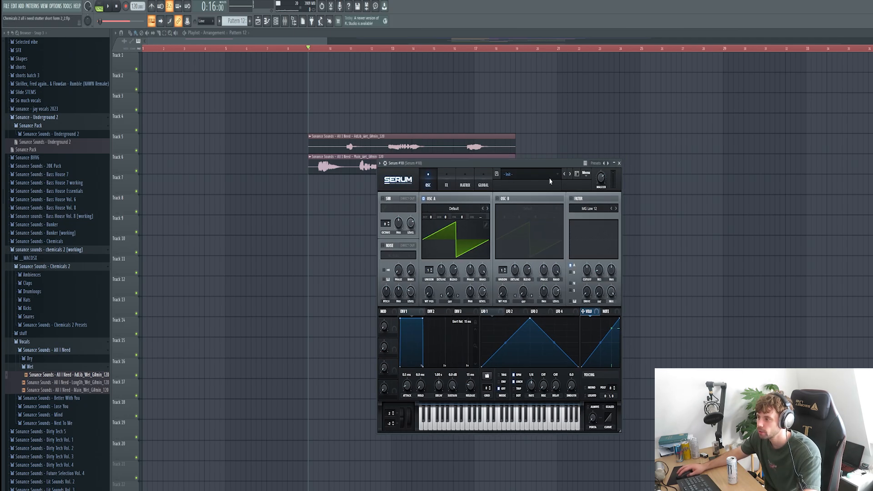
Load the Chemicals V2 Chord - Stuck preset into Serum #10 and open its piano roll.
left_click(586, 173)
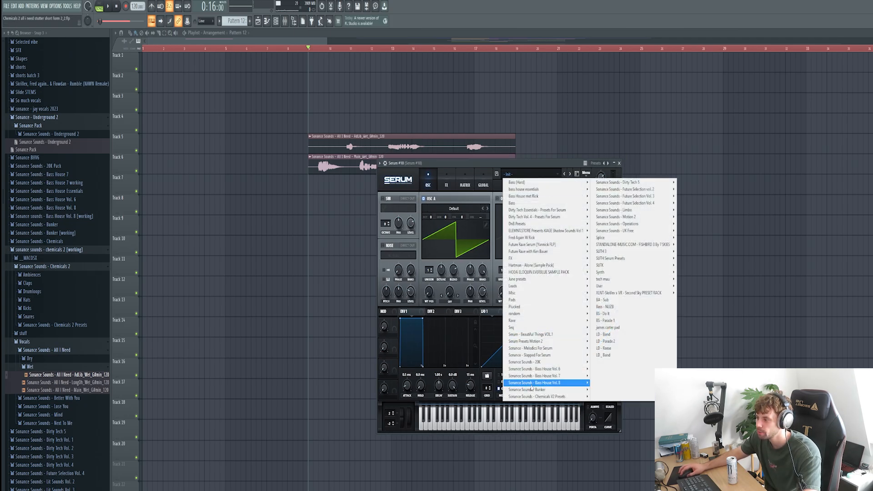
mouse_move(569, 397)
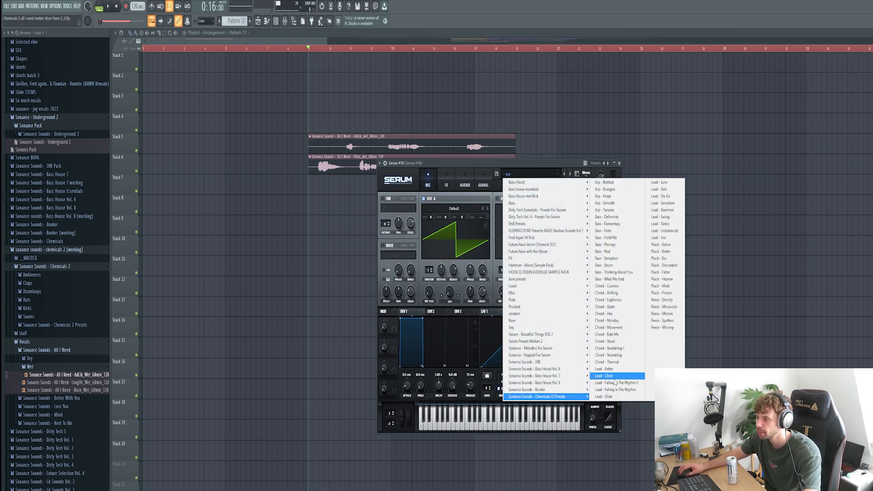
left_click(628, 292)
left_click(570, 174)
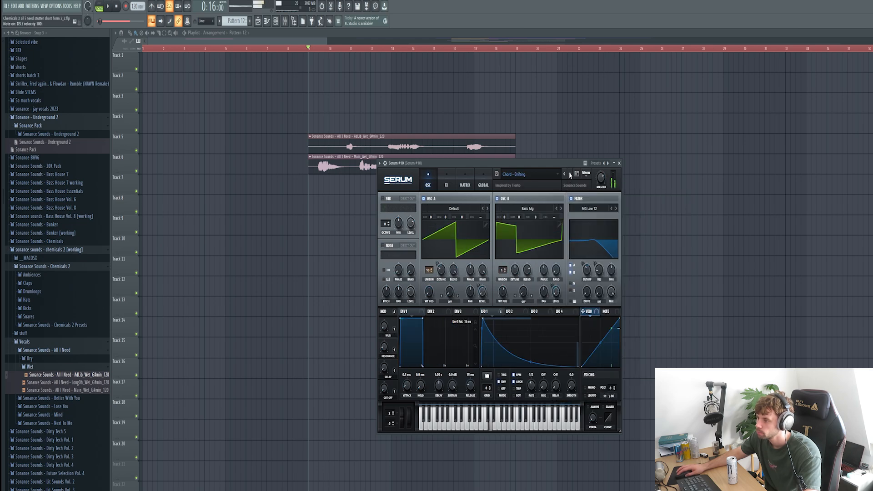
left_click(571, 174)
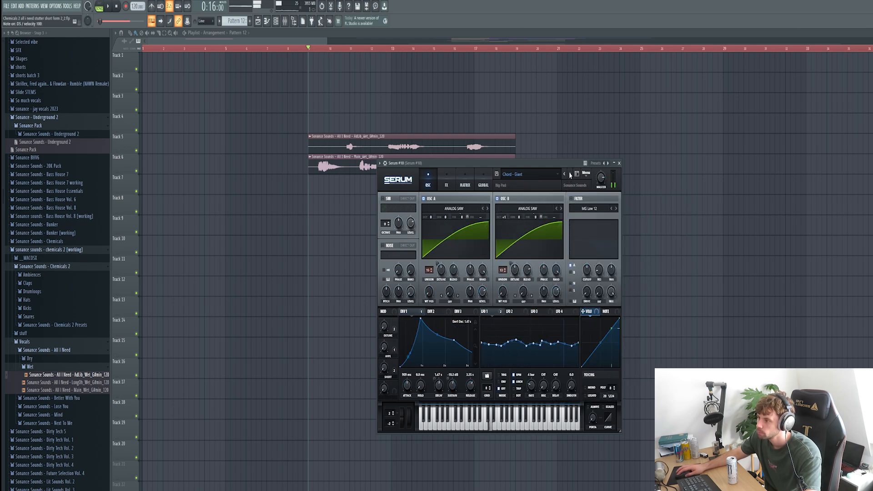
left_click(571, 174)
left_click(571, 175)
left_click(570, 174)
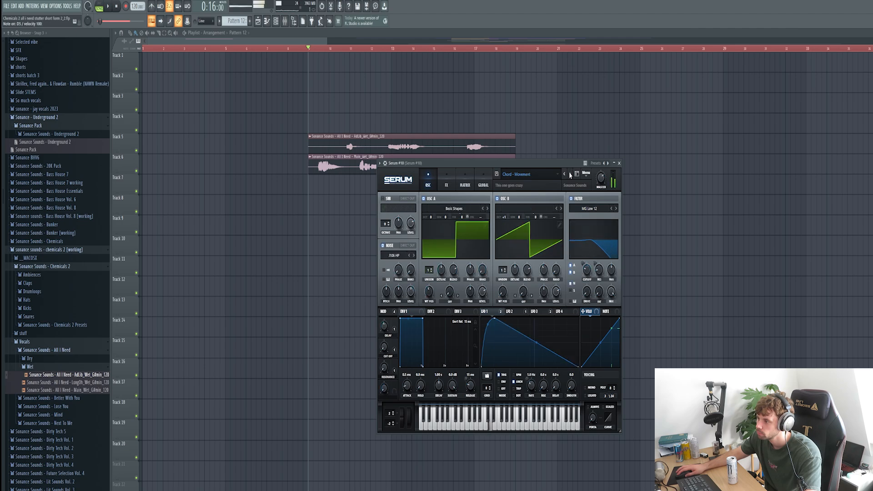
left_click(570, 174)
left_click(571, 174)
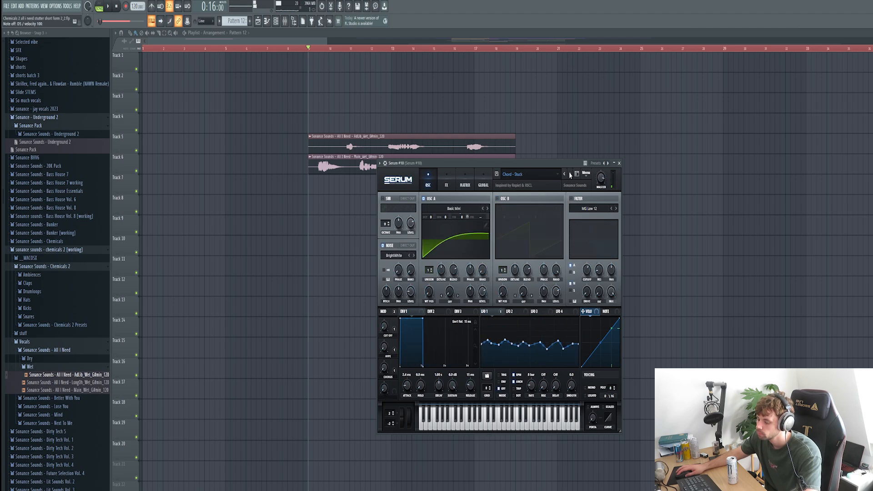
left_click(620, 163)
key("F7")
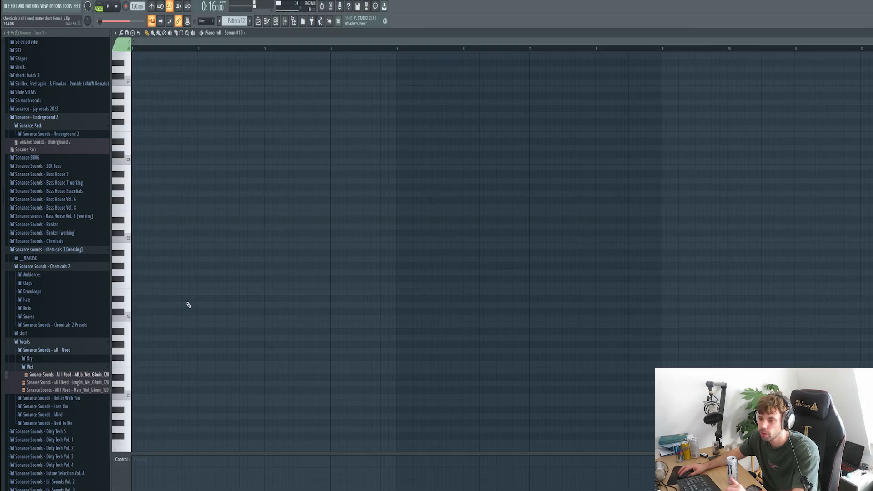
Draw a four-note chord spanning bars 1–3 and audition it.
left_click(154, 296)
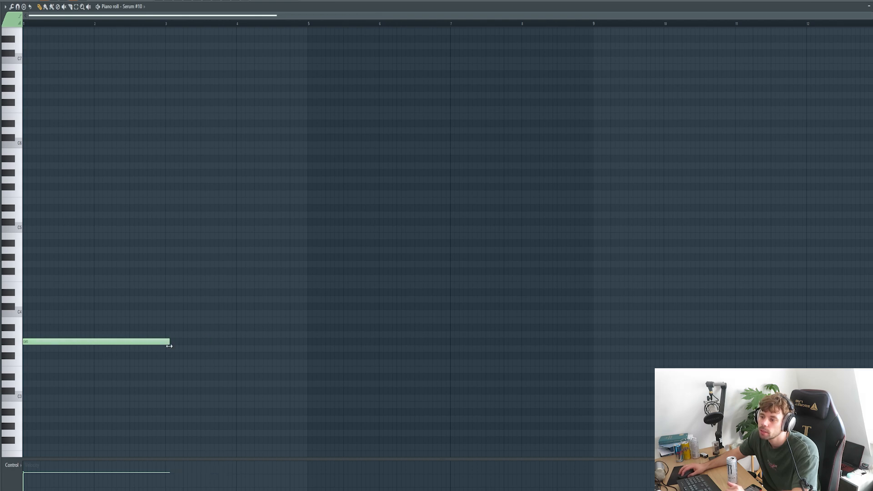
left_click_drag(169, 346, 164, 346)
scroll(152, 301, "down", 2)
key("space")
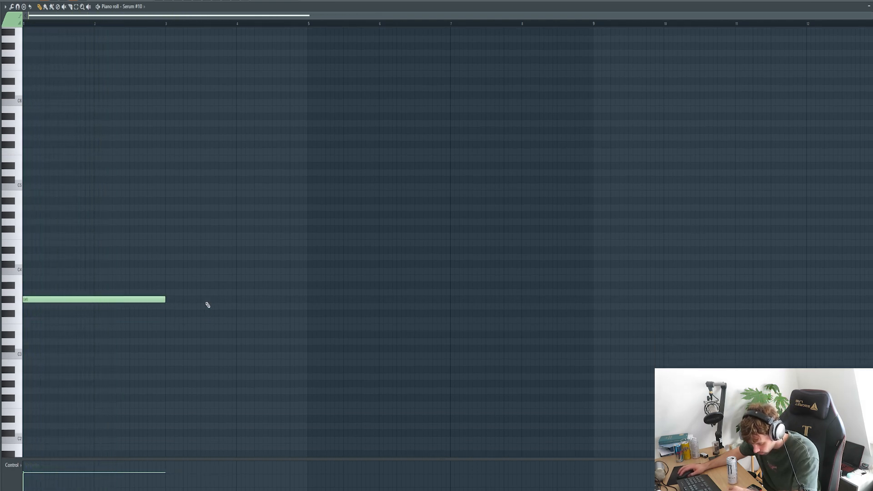
left_click_drag(26, 201, 27, 152)
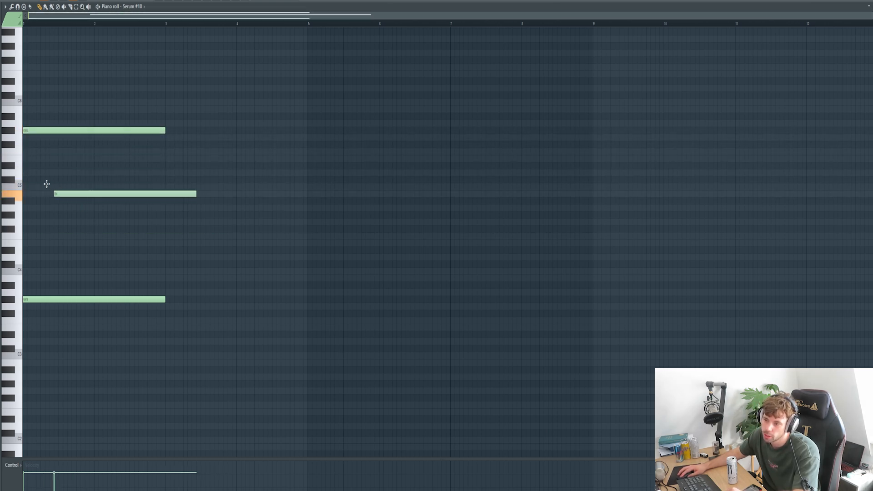
left_click_drag(58, 194, 32, 201)
key("space")
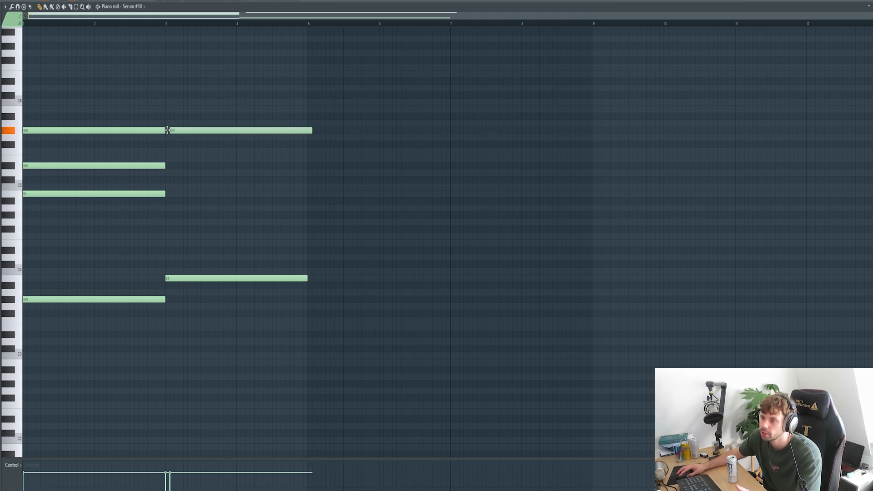
Repitch notes of the five-note chord at bar 3, including G#4, and play from bar 3.
left_click_drag(170, 171, 169, 110)
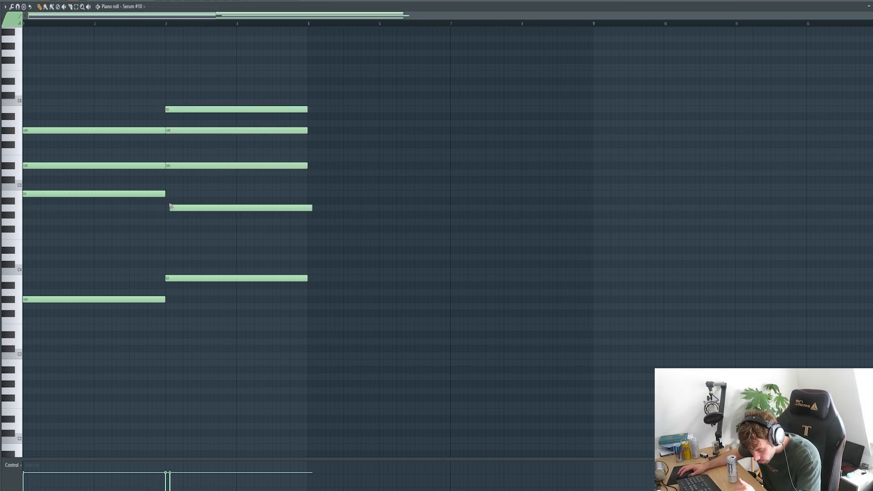
left_click_drag(171, 206, 167, 214)
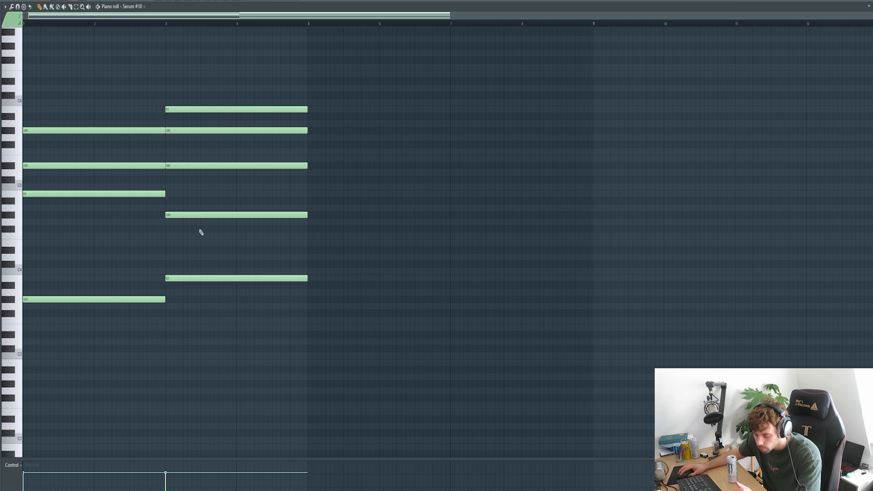
left_click(168, 26)
key("space")
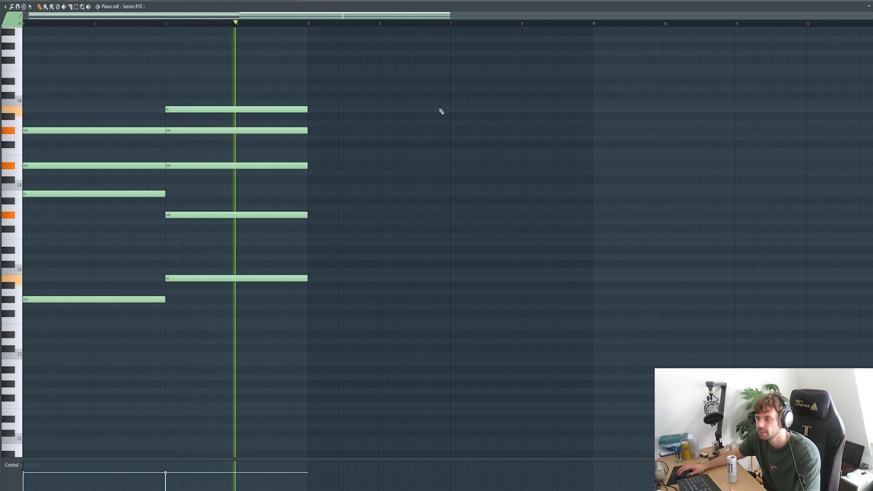
Build the third chord at bar 5 from F#3 up to A#5 and audition it.
key("space")
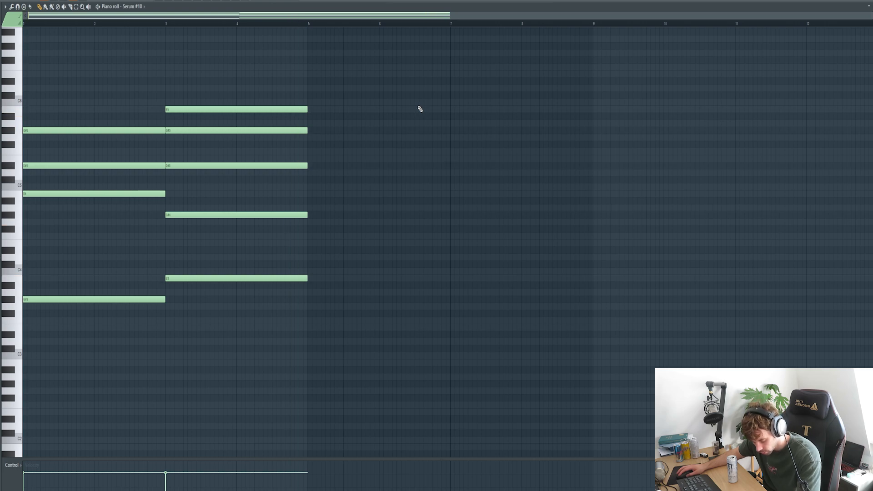
left_click_drag(333, 203, 336, 314)
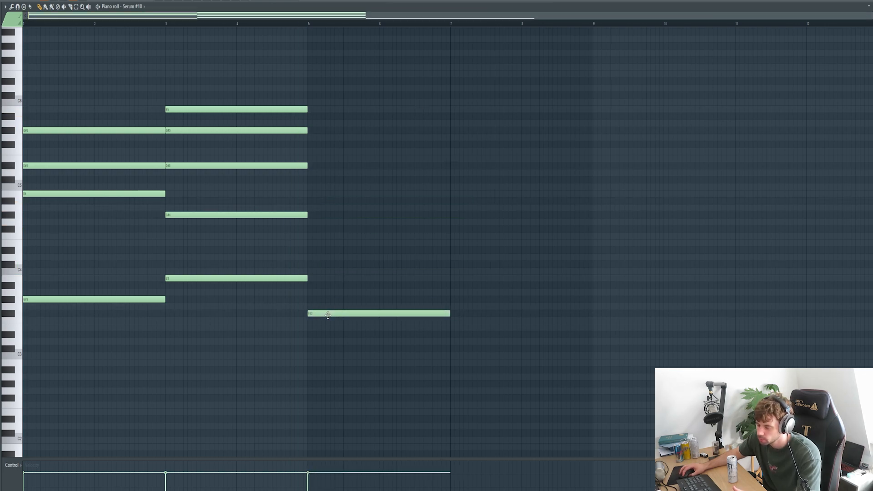
mouse_move(327, 169)
left_mouse_down()
mouse_move(327, 145)
mouse_move(323, 181)
left_mouse_up()
left_click(328, 124)
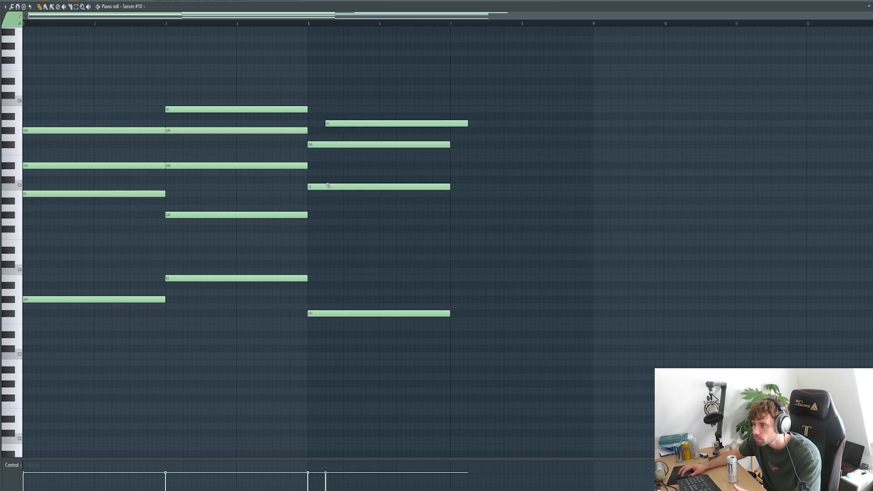
left_click_drag(332, 123, 315, 116)
left_click(308, 24)
key("space")
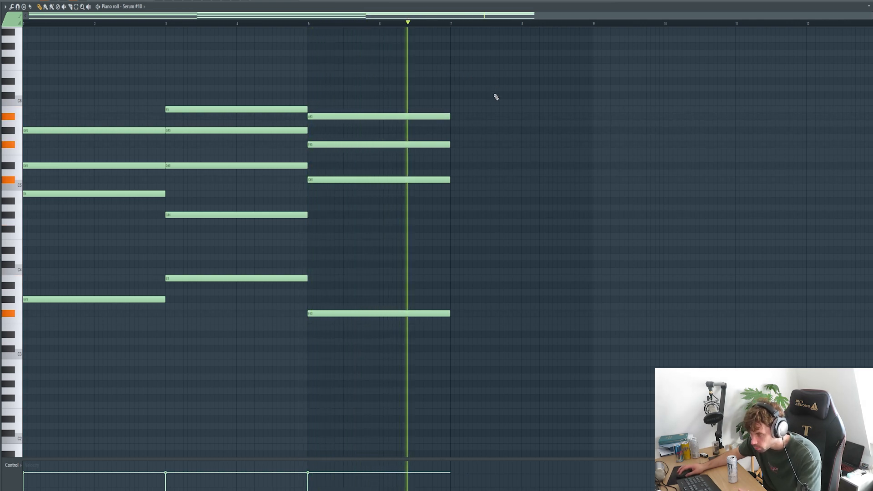
Build the fourth chord at bar 7 with E3, E4, G#5, B5 and E6.
left_click(452, 328)
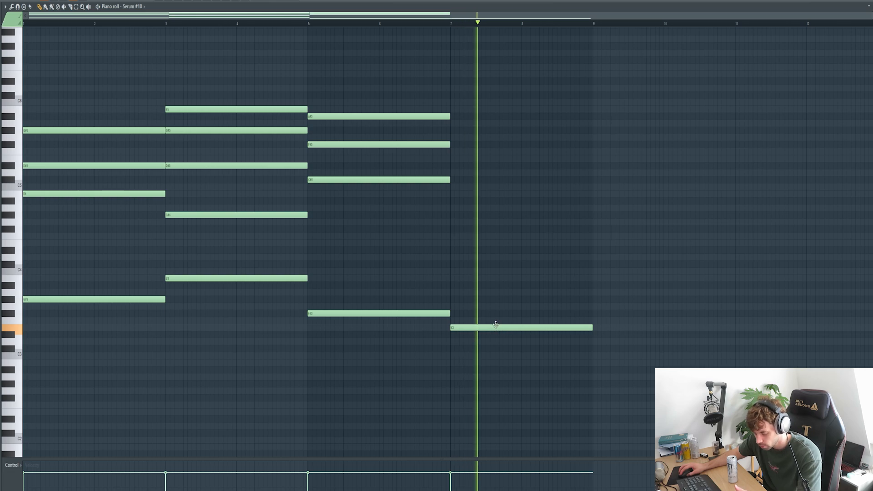
mouse_move(459, 195)
left_mouse_down()
mouse_move(473, 179)
mouse_move(473, 219)
left_mouse_up()
left_click(456, 110)
left_click_drag(461, 103, 456, 82)
left_click_drag(475, 110, 467, 111)
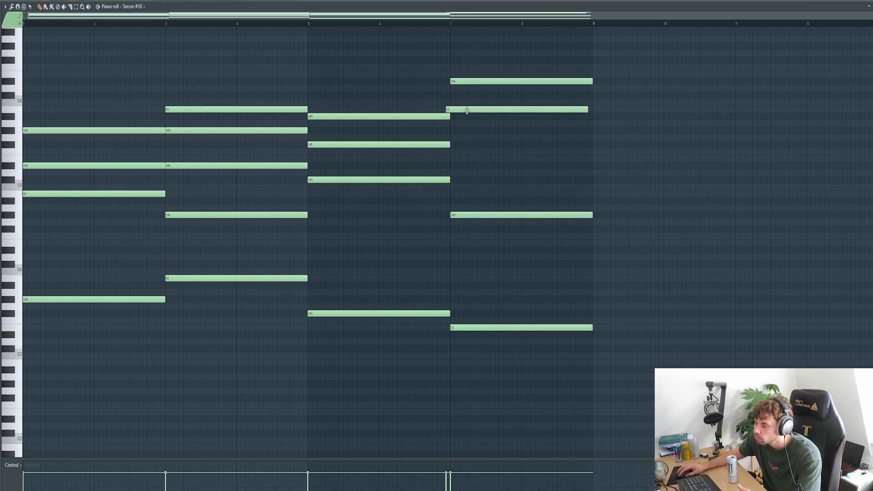
right_click(476, 231)
left_click_drag(476, 246, 487, 197, "ctrl")
key("ctrl+Up")
left_click_drag(473, 81, 474, 74)
left_click_drag(491, 230, 477, 243)
Play back the four-chord progression from near bar 7.
key("space")
key("space")
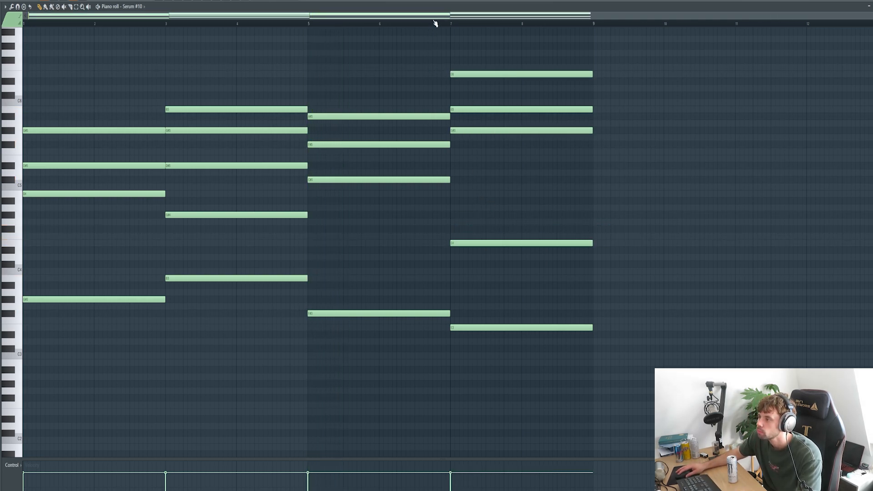
left_click(435, 23)
key("space")
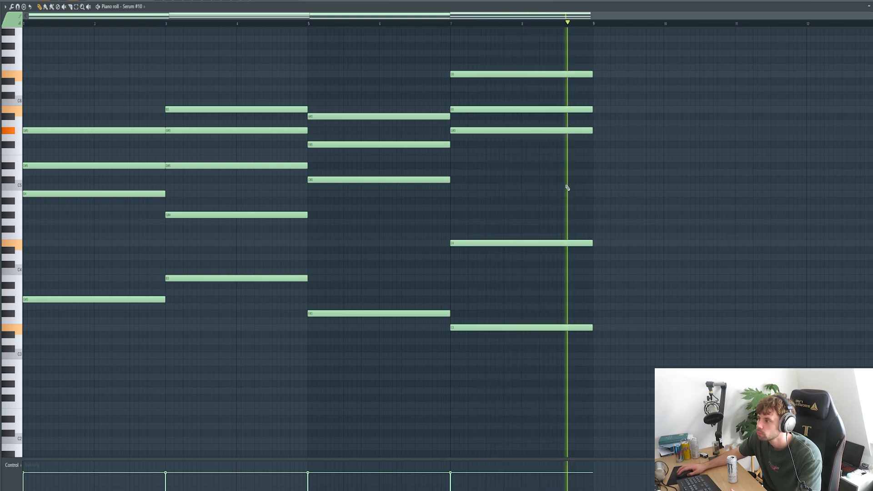
key("space")
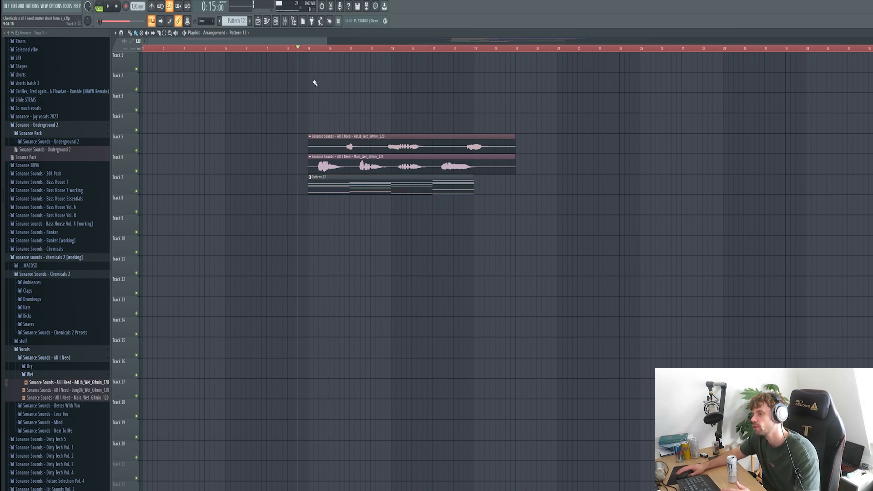
Play the arrangement.
key("space")
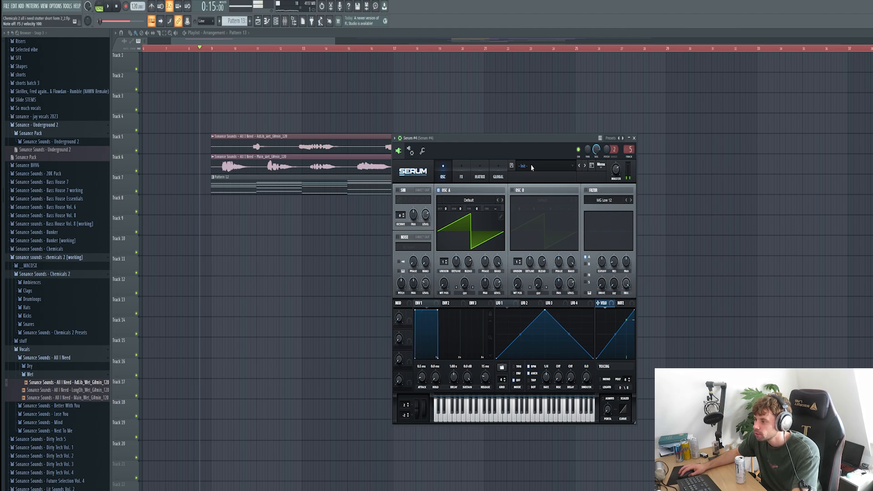
Load Chord - Stumbling II from Chemicals V2 Presets into Serum #4, stop playback, and show the mixer.
left_click(530, 166)
mouse_move(581, 388)
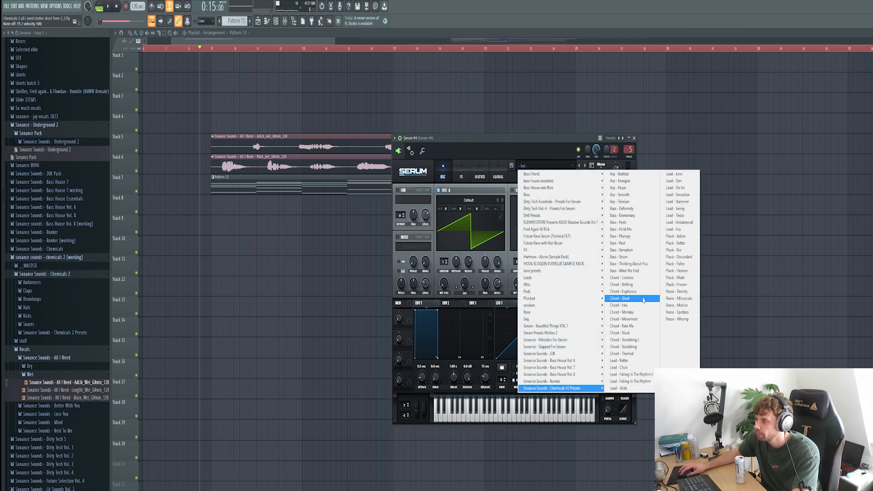
left_click(649, 340)
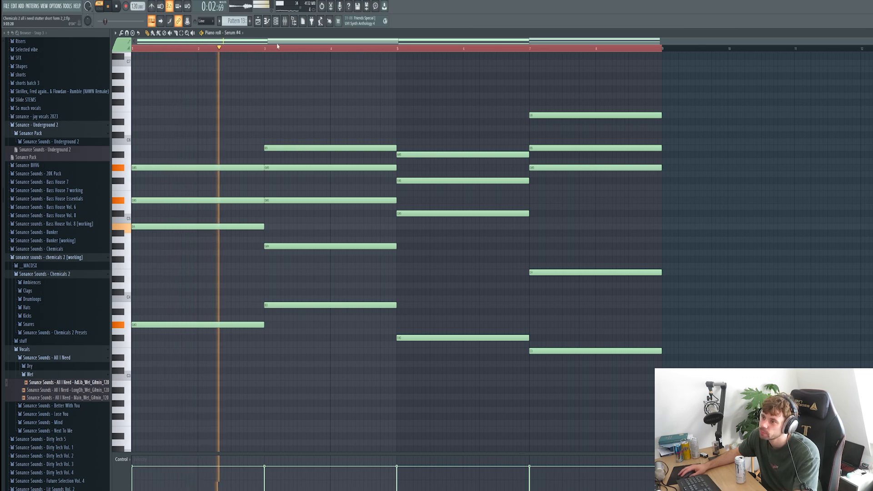
key("space")
left_click(285, 21)
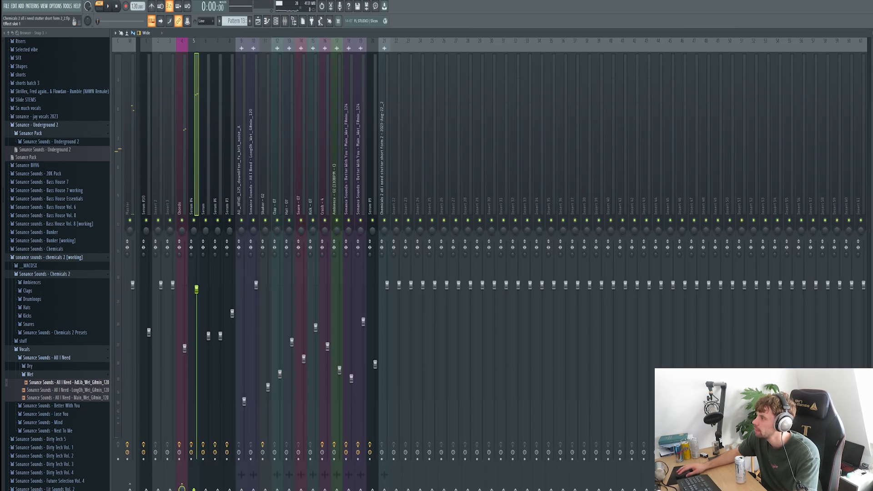
Audition CamelCrusher, Pro-Q 3 (soloing its 6119 Hz band) and Pro-C 2 on Serum #4.
left_click(872, 58)
left_click_drag(179, 104, 467, 143)
key("space")
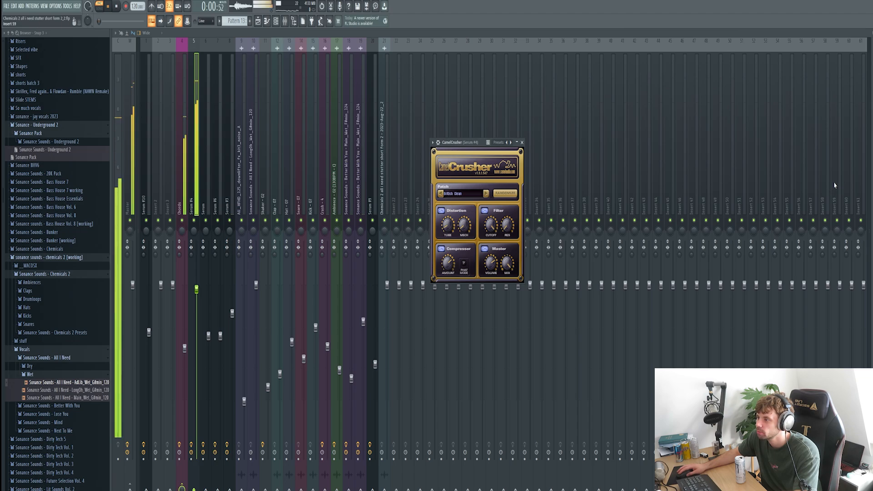
left_click_drag(404, 131, 562, 117)
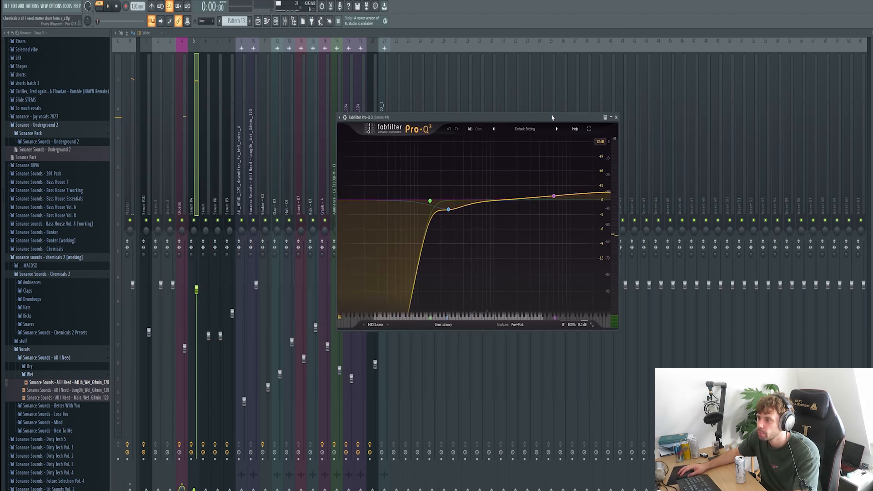
key("space")
left_click(571, 170)
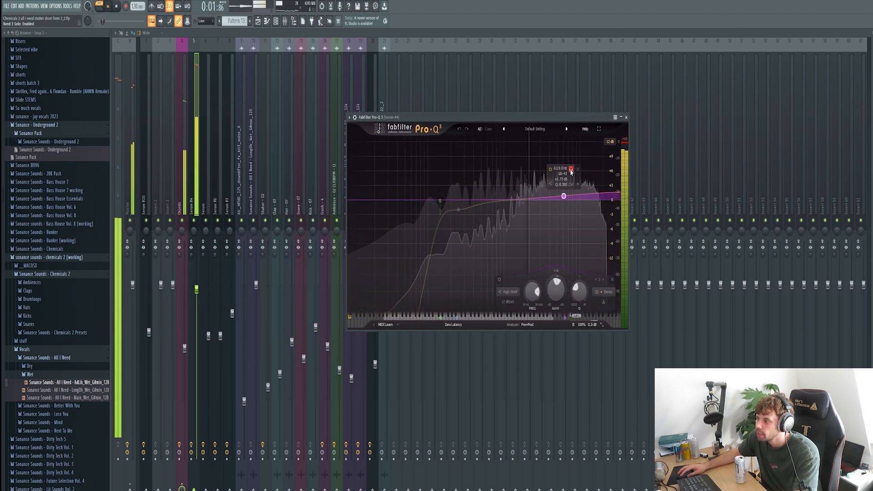
left_click(627, 117)
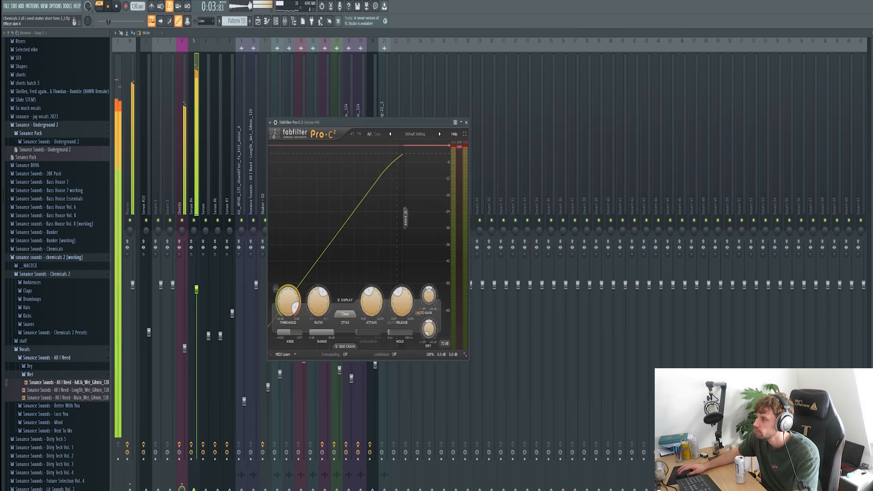
left_click_drag(436, 119, 514, 117)
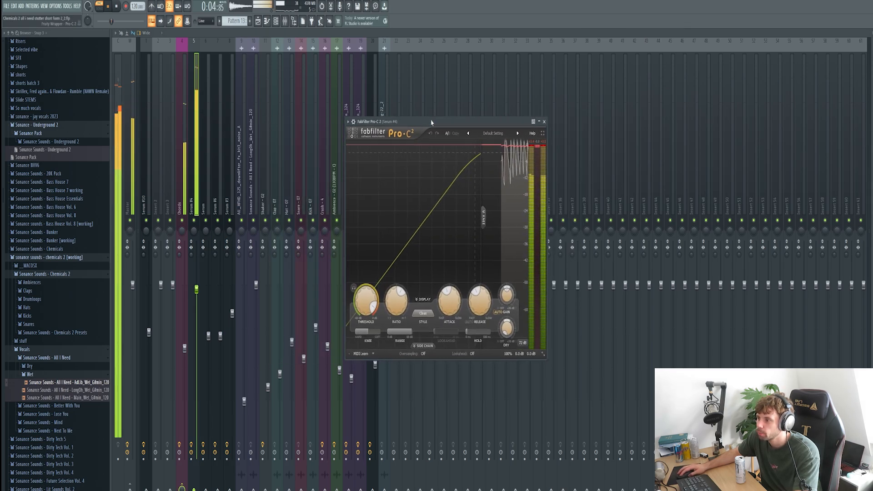
left_click(545, 122)
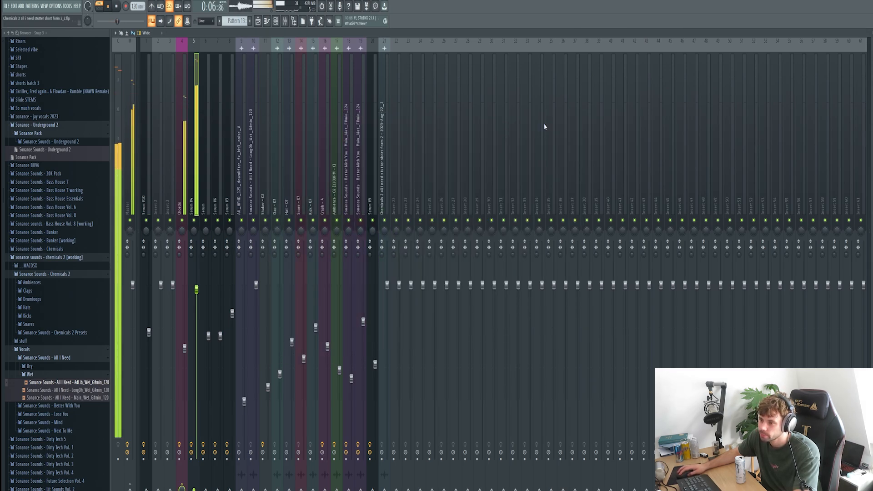
Audition H-Delay, Pro-R and Kickstart on the Chords insert, then position the Serum #5 window.
left_click(184, 196)
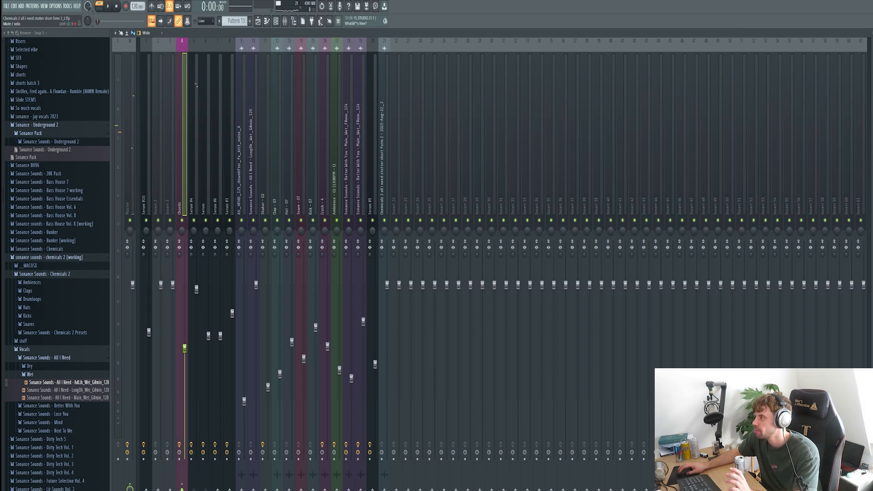
left_click_drag(234, 76, 468, 133)
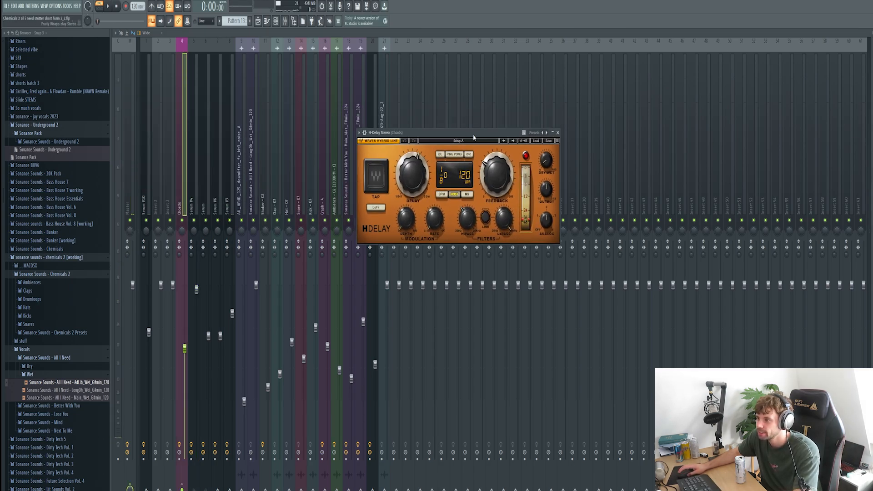
key("space")
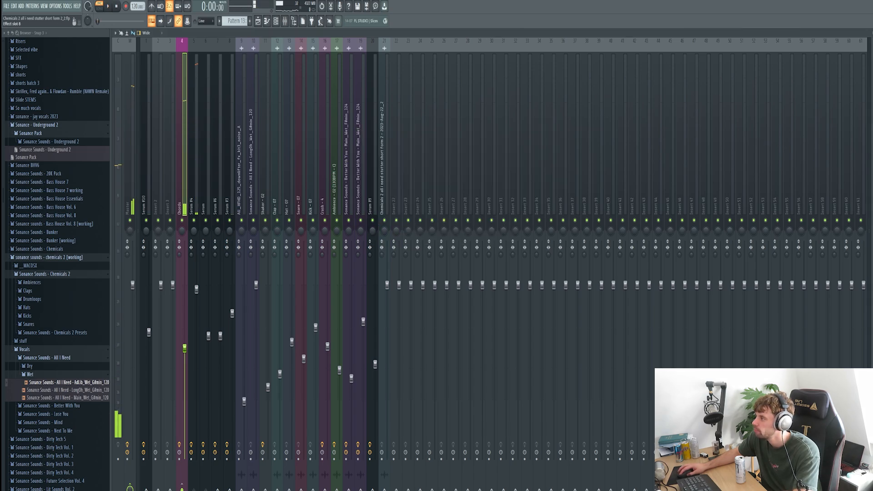
key("space")
left_click_drag(394, 74, 381, 90)
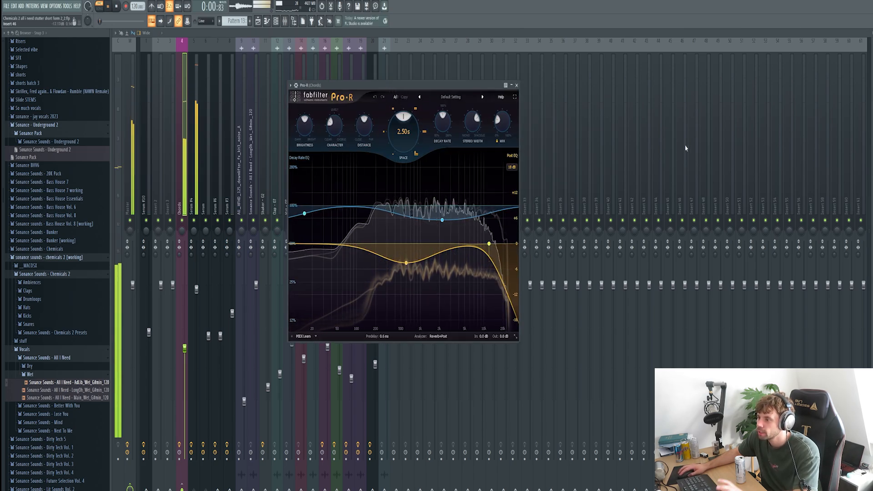
left_click(517, 85)
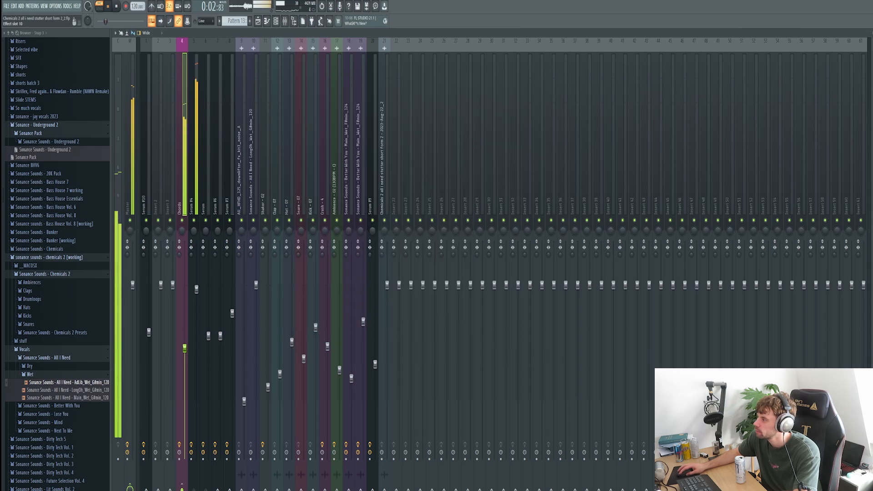
left_click_drag(233, 100, 379, 159)
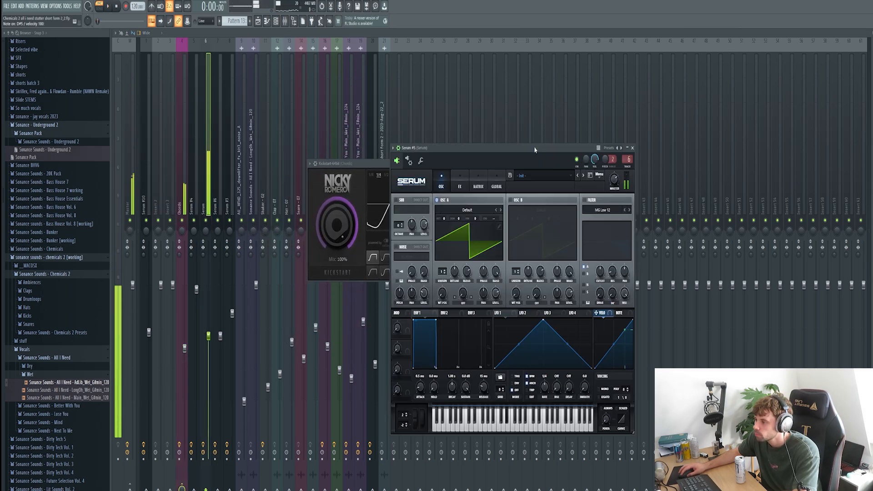
left_click_drag(536, 148, 494, 132)
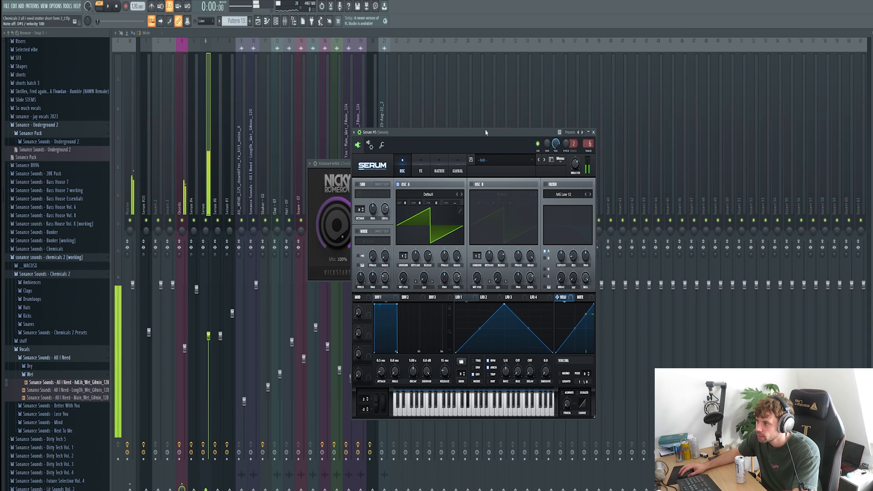
Load the Chemicals V2 Chord - Hex preset into Serum #5 and close the synth.
left_click(503, 160)
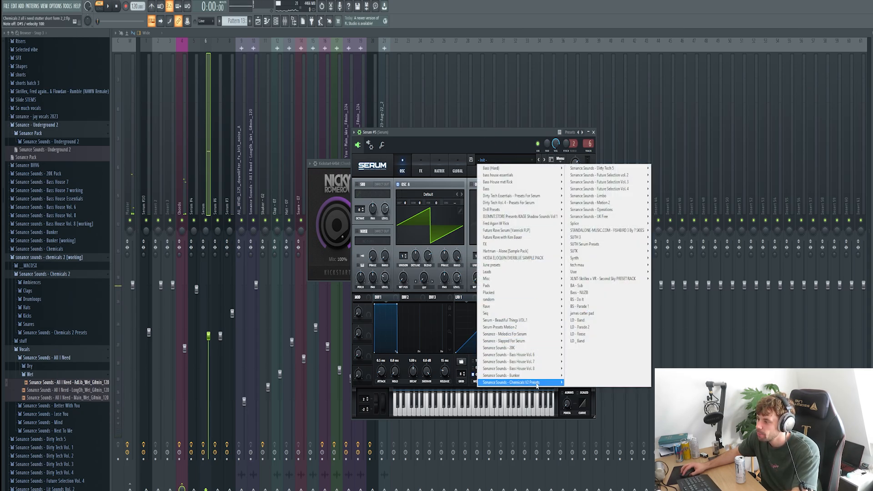
mouse_move(537, 384)
left_click(597, 301)
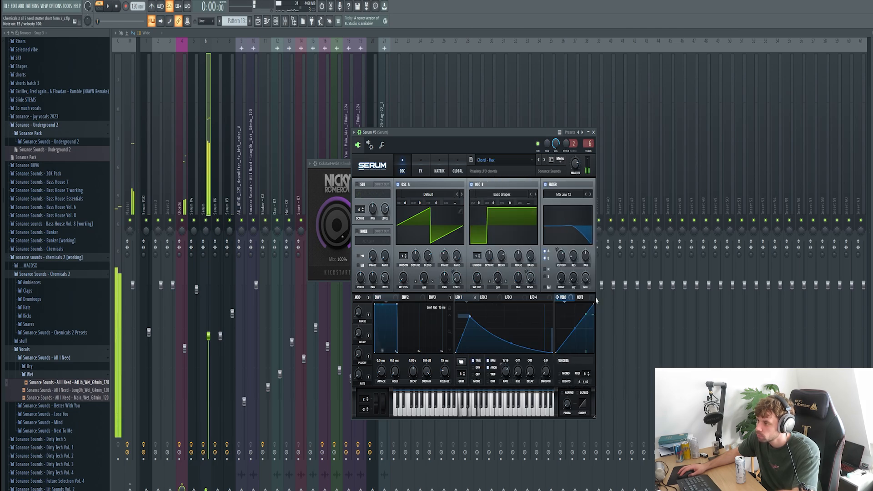
left_click(593, 132)
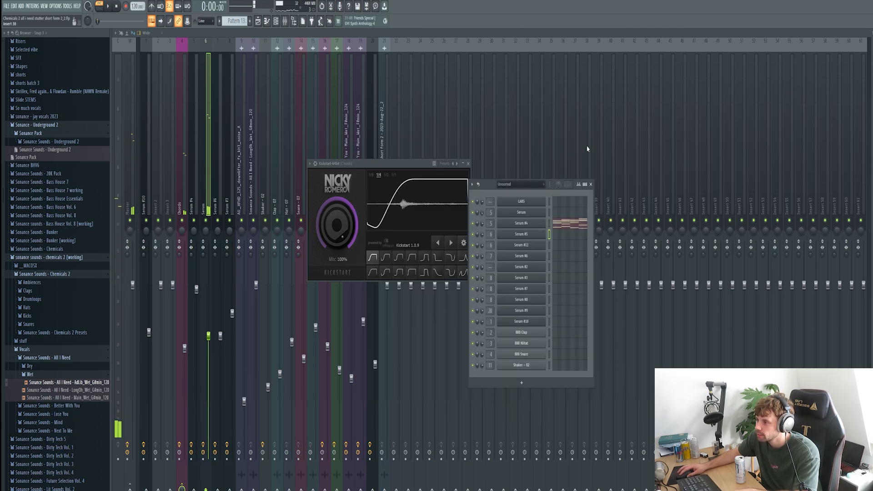
Preview the Serum #5 chords in the piano roll, then play the song from bar 16.
left_click(560, 239)
key("space")
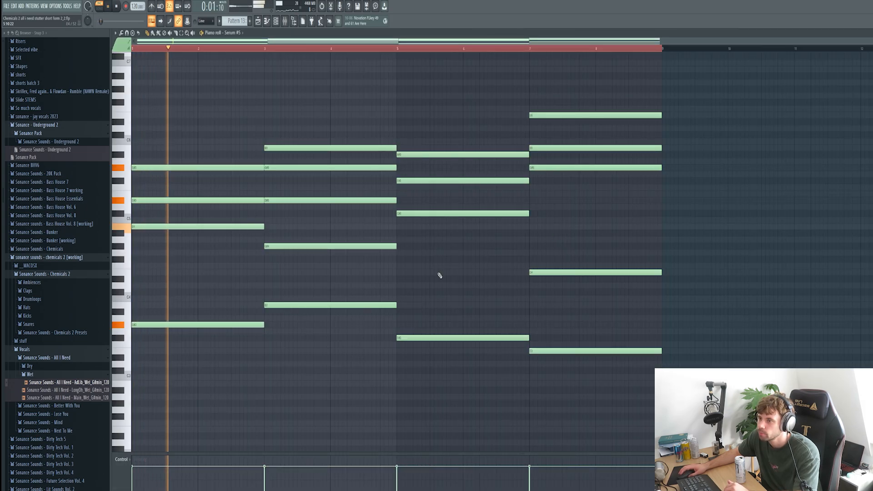
key("space")
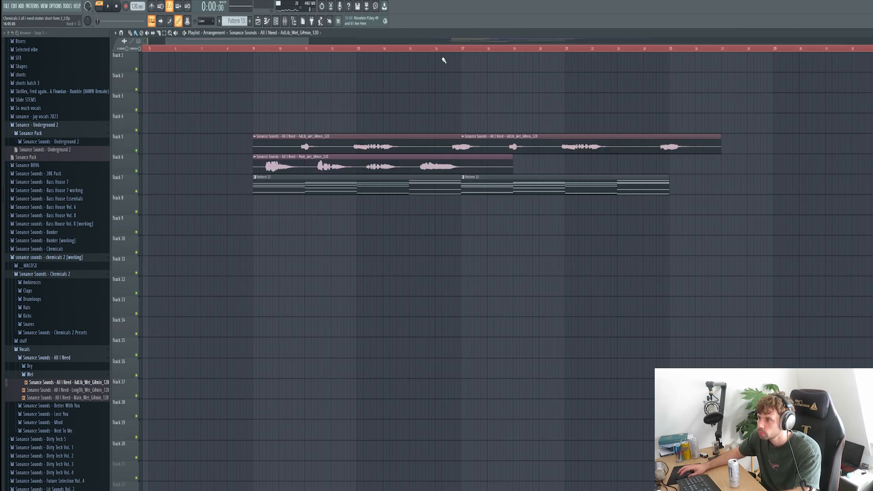
left_click(439, 49)
key("space")
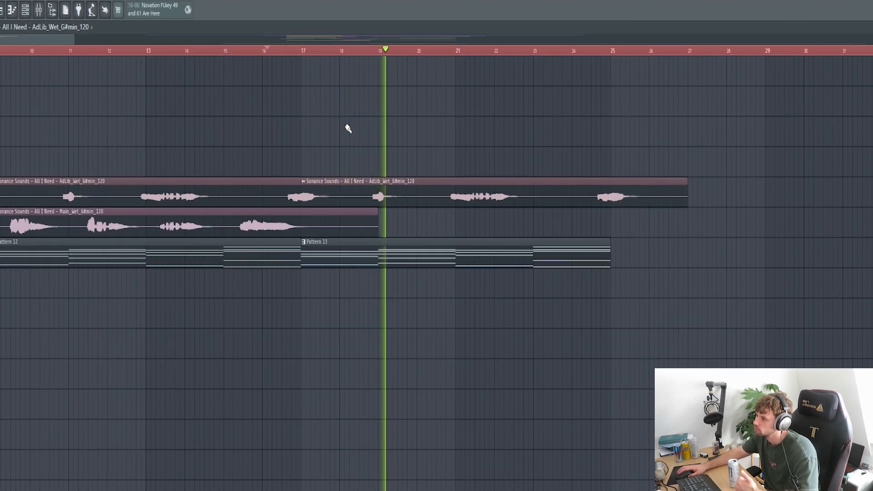
Move Pattern 13 down to Track 8 and clone the Serum #4 chord channel.
key("space")
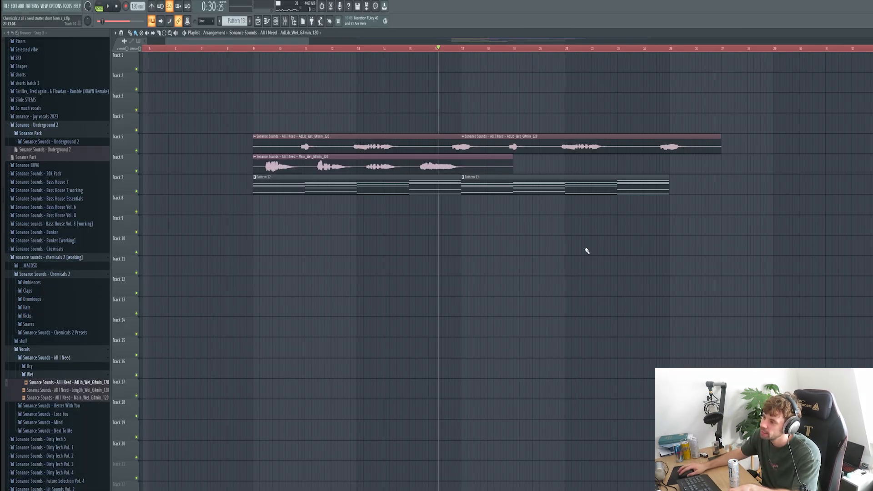
left_click_drag(523, 185, 523, 232)
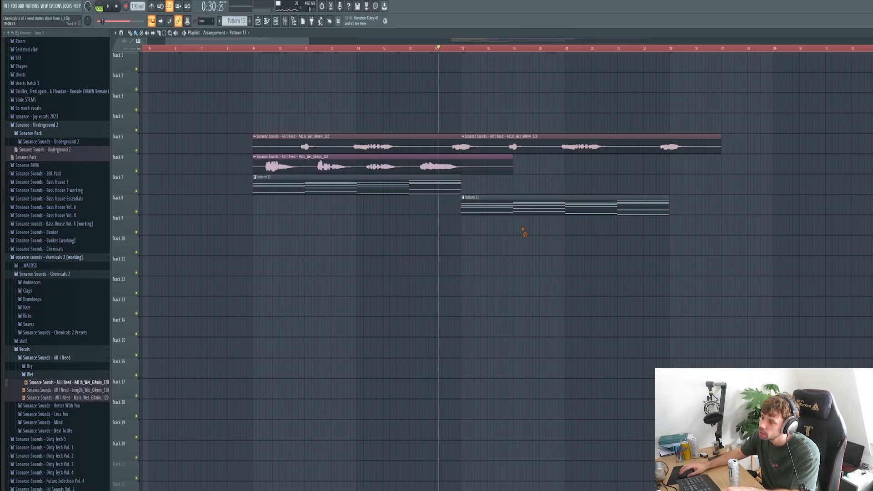
left_click(277, 24)
left_click(538, 227)
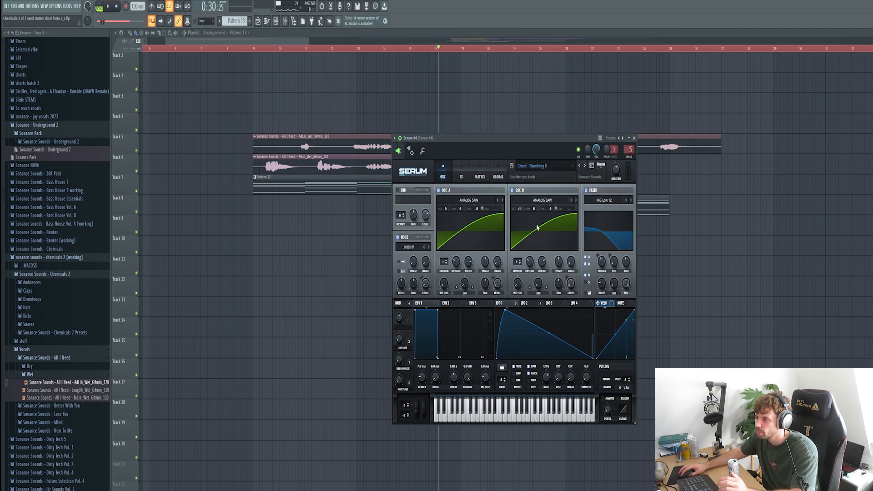
left_click_drag(527, 139, 709, 142)
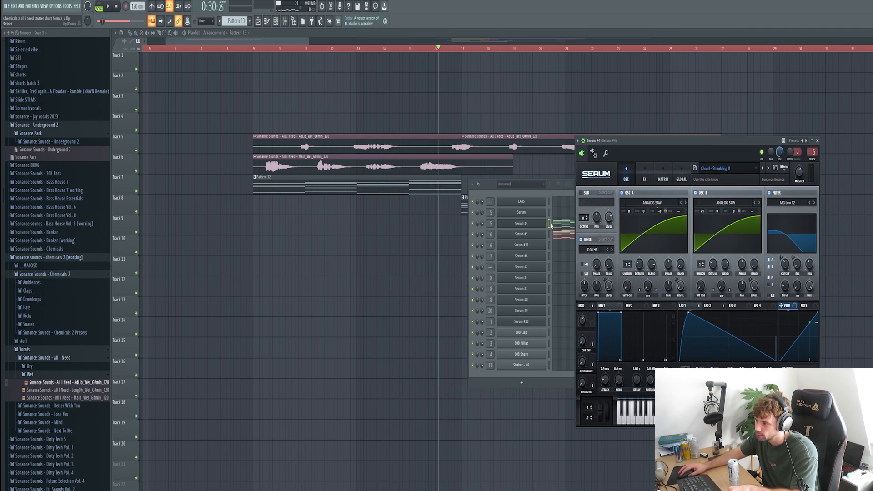
left_click(549, 224)
key("alt+c")
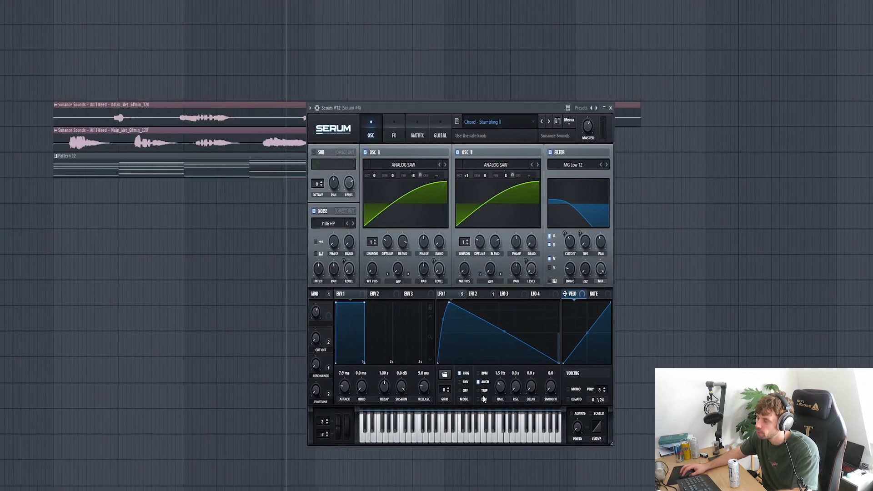
Set the clone's LFO 1 rate to 23.1 Hz and close its plugin window.
left_click_drag(501, 387, 500, 397)
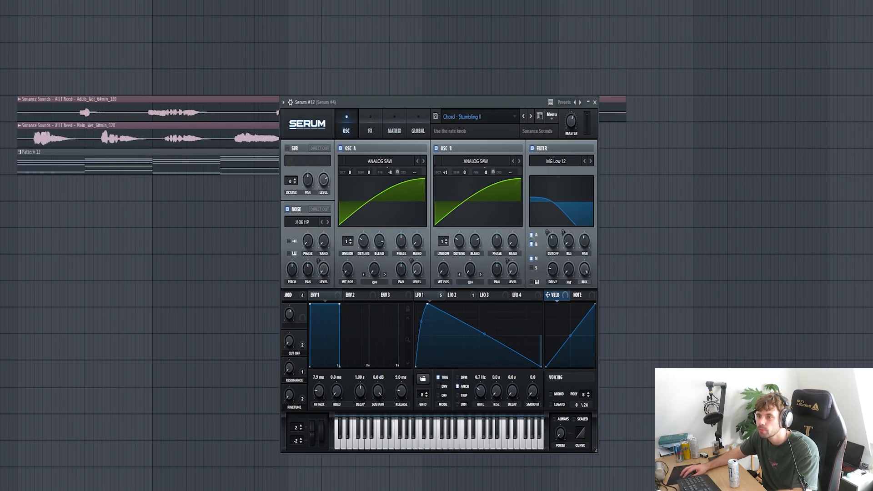
key("space")
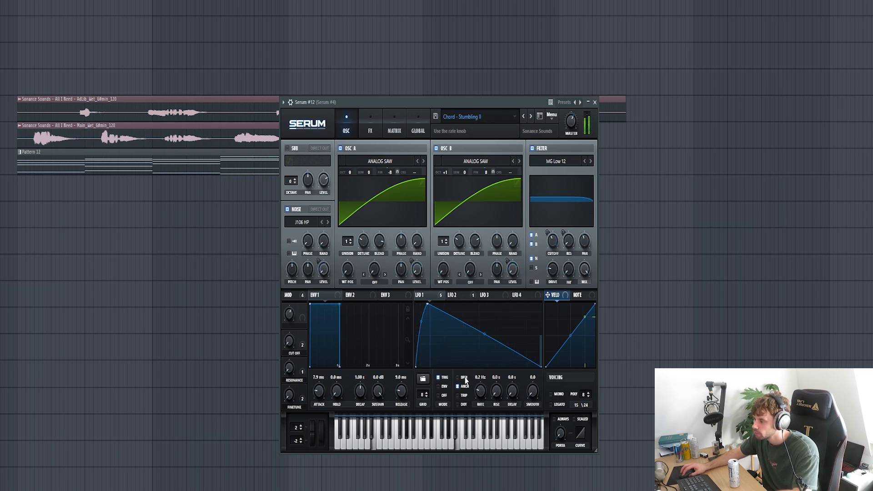
left_click_drag(468, 368, 475, 341)
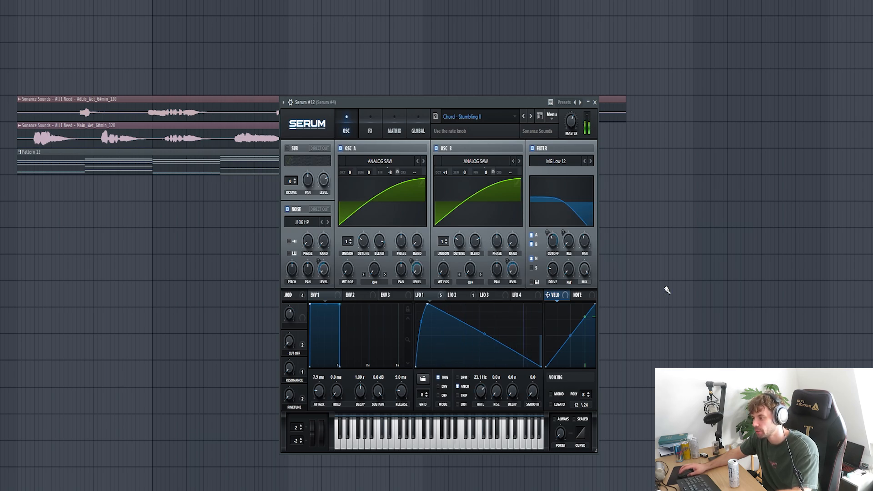
key("Escape")
Set the playback range to bars 17–21 and play the arrangement.
left_click(396, 25, "ctrl")
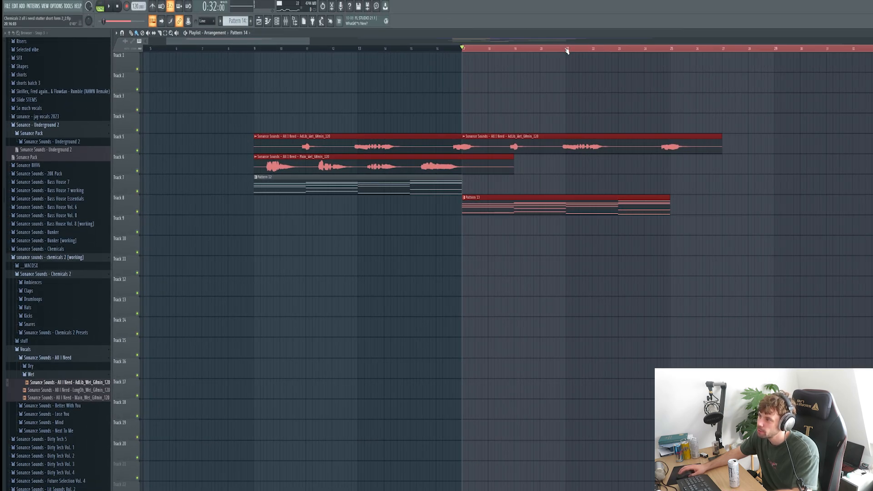
left_click(567, 49, "ctrl")
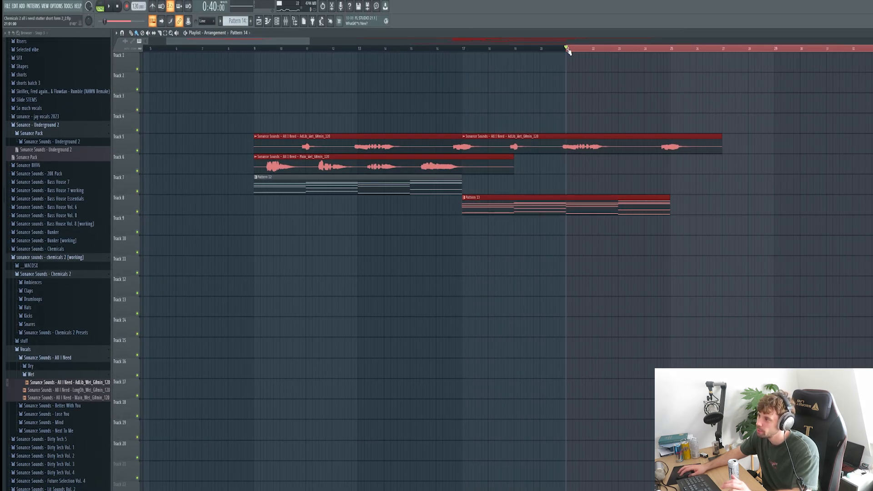
left_click(468, 49)
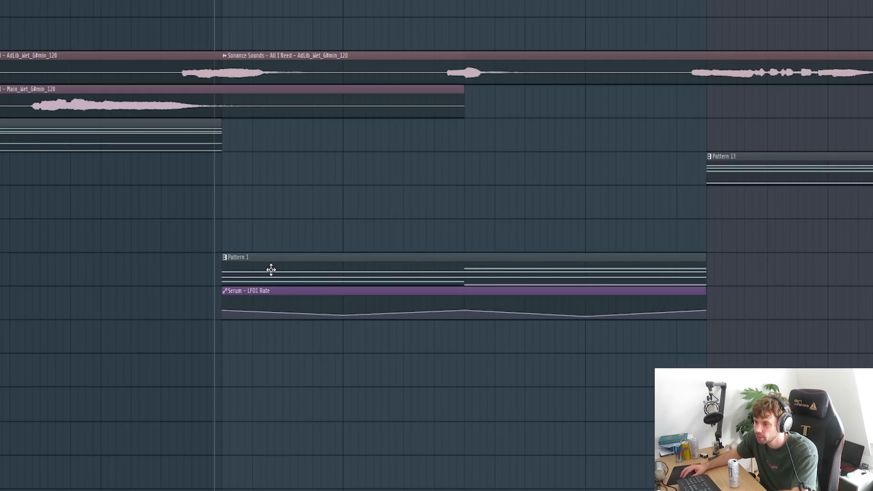
key("space")
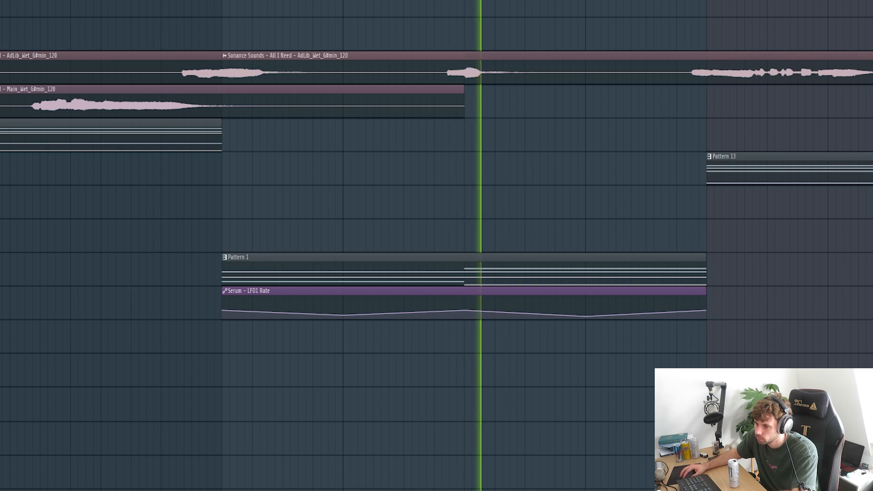
Make the LFO1 Rate automation lane taller, then stop playback.
left_click_drag(1, 320, 1, 388)
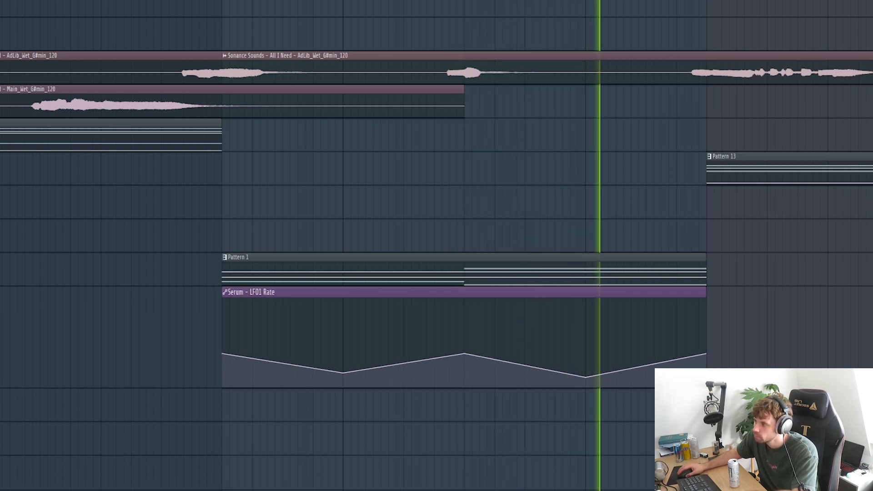
mouse_move(615, 289)
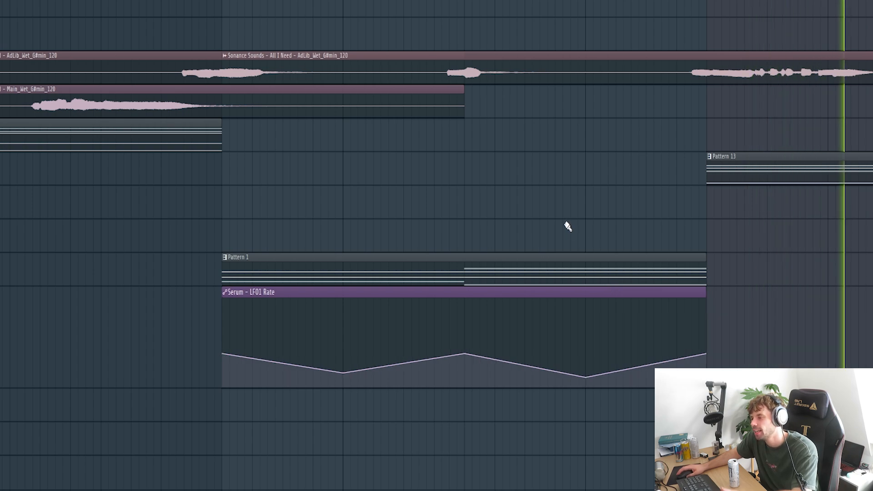
key("space")
scroll(567, 226, "down", 4)
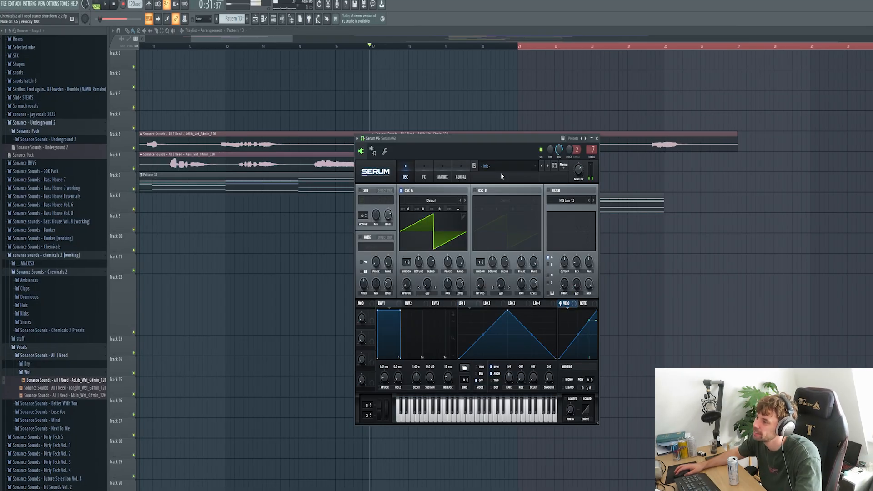
Load Serum's Chemicals V2 Bass - Elementary preset and audition the new bass sound.
left_click(502, 168)
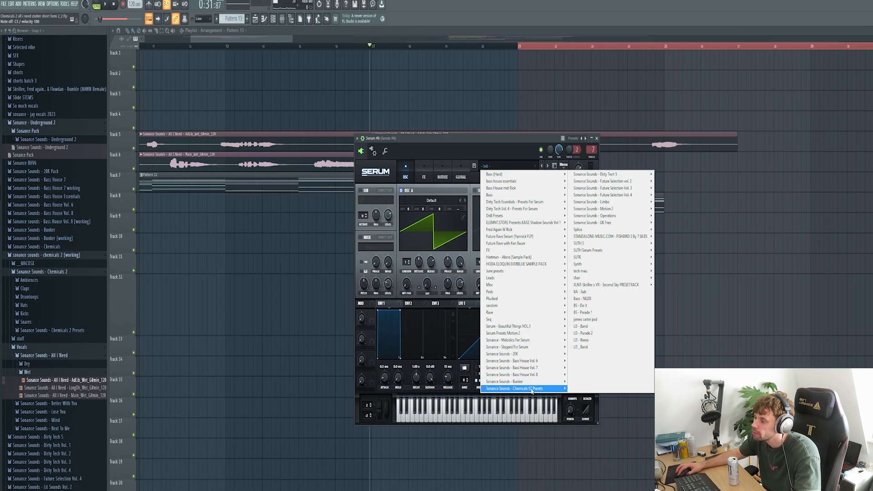
mouse_move(532, 390)
left_click(595, 215)
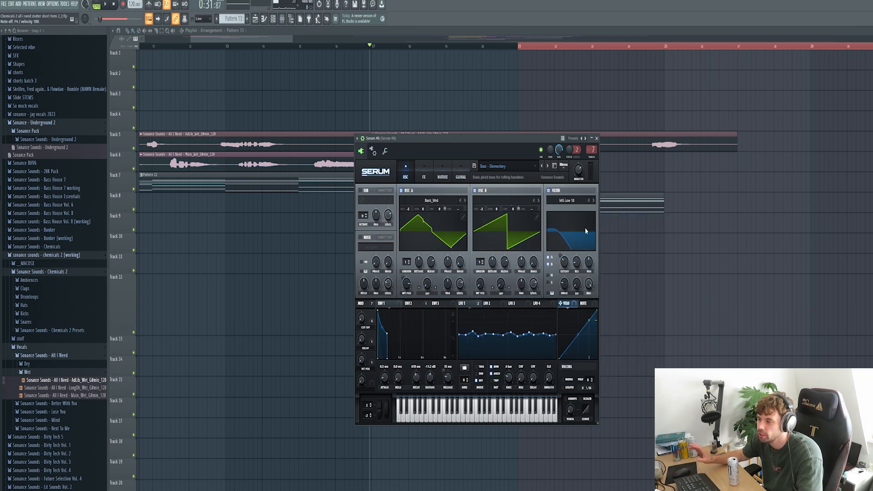
key("c")
key("c")
key("c")
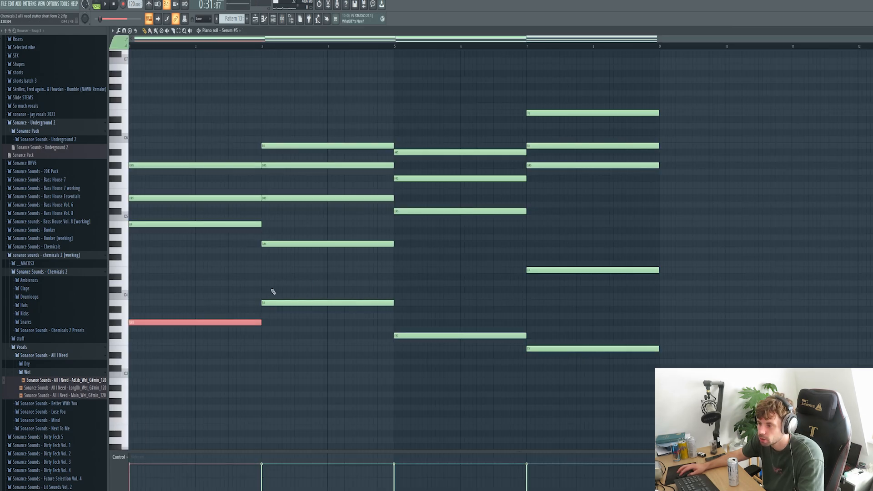
Raise the bass notes an octave and shorten all four of them.
key("ctrl+d")
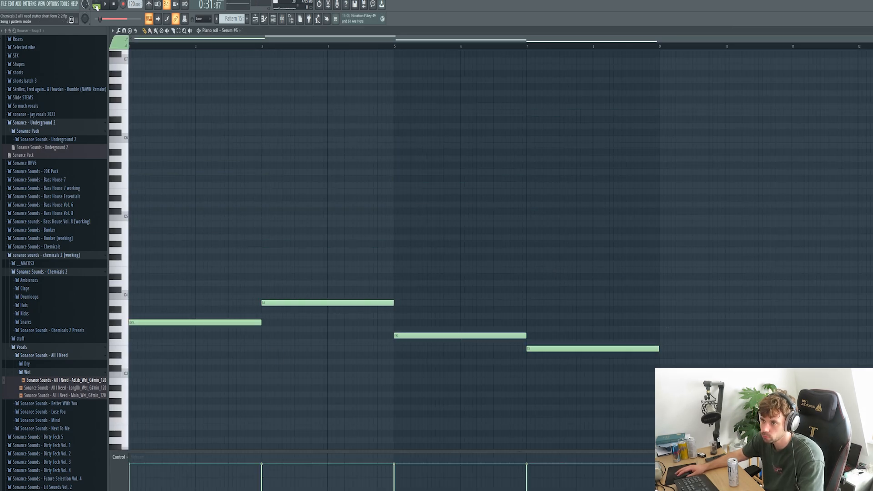
key("l")
key("space")
key("space")
key("ctrl+Up")
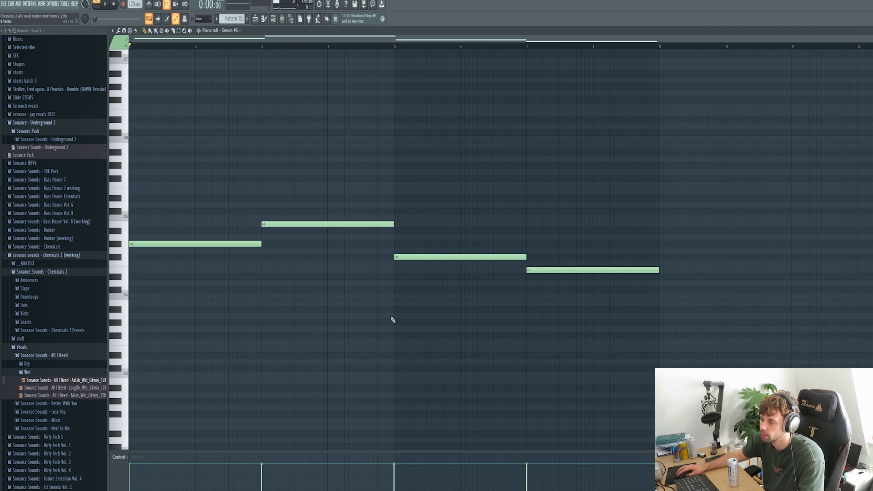
left_click_drag(259, 245, 129, 246)
left_click_drag(392, 224, 253, 250)
left_click_drag(524, 258, 394, 258)
left_click_drag(657, 271, 529, 254)
Repeat the short bass notes across each bar and play the new pattern.
key("ctrl+a")
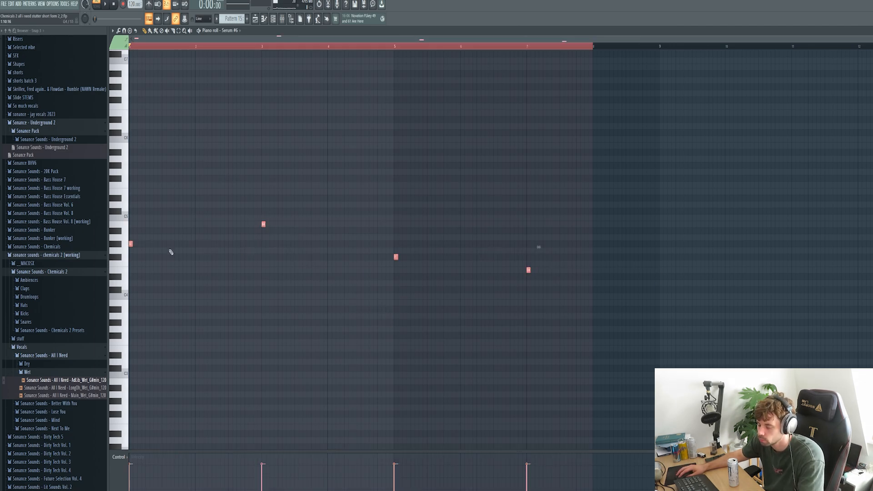
key("ctrl+a")
key("ctrl+a")
left_click_drag(131, 247, 200, 252)
key("ctrl+a")
key("ctrl+a")
key("ctrl+d")
key("space")
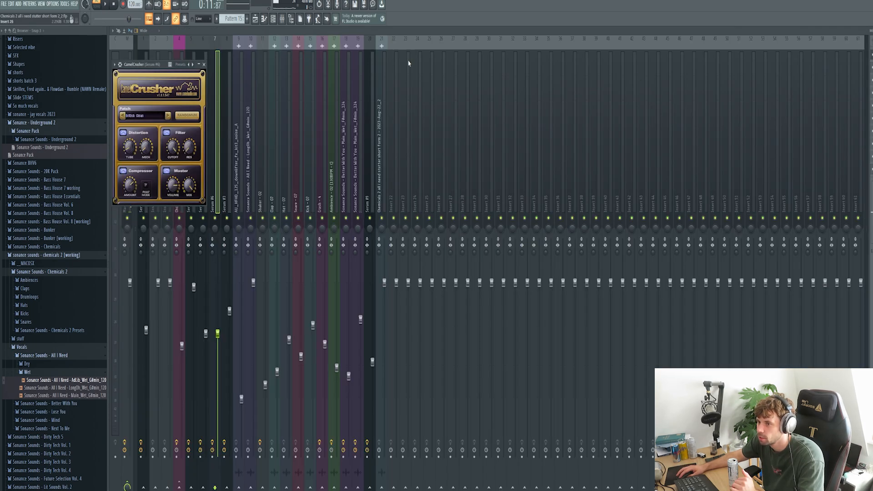
Move CamelCrusher aside, then open Pro-Q 3 and solo EQ bands 1 and 2.
left_click_drag(173, 71, 449, 145)
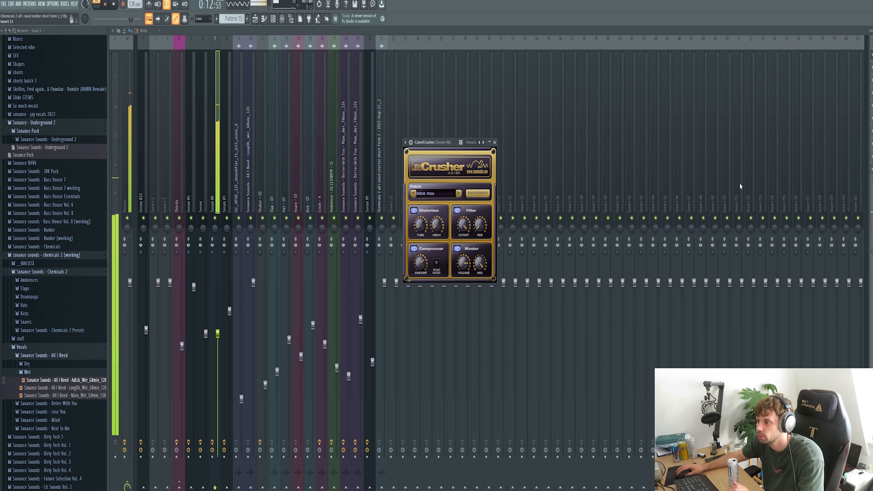
left_click(871, 79)
left_click(871, 92)
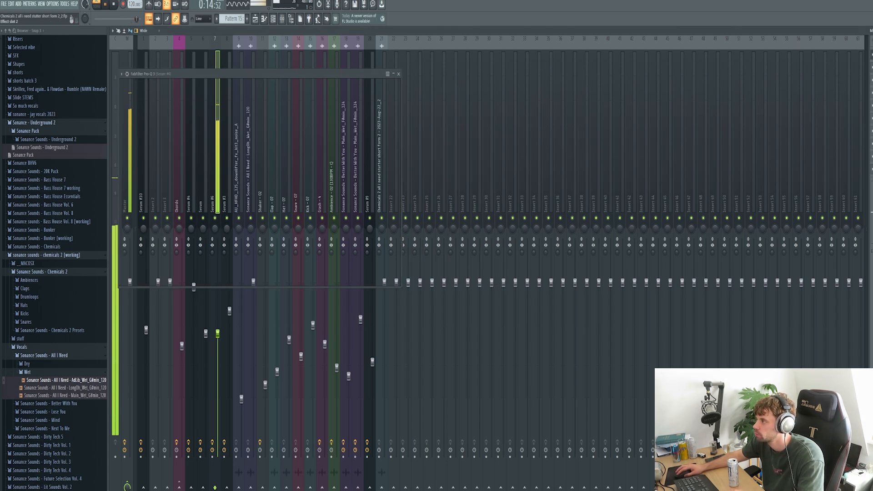
left_click_drag(311, 75, 539, 97)
left_click(483, 201)
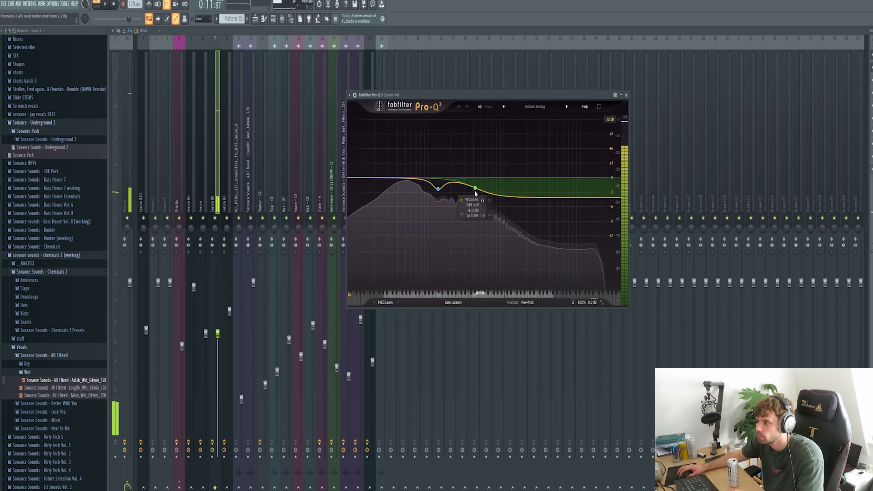
left_click(438, 189)
left_click(445, 202)
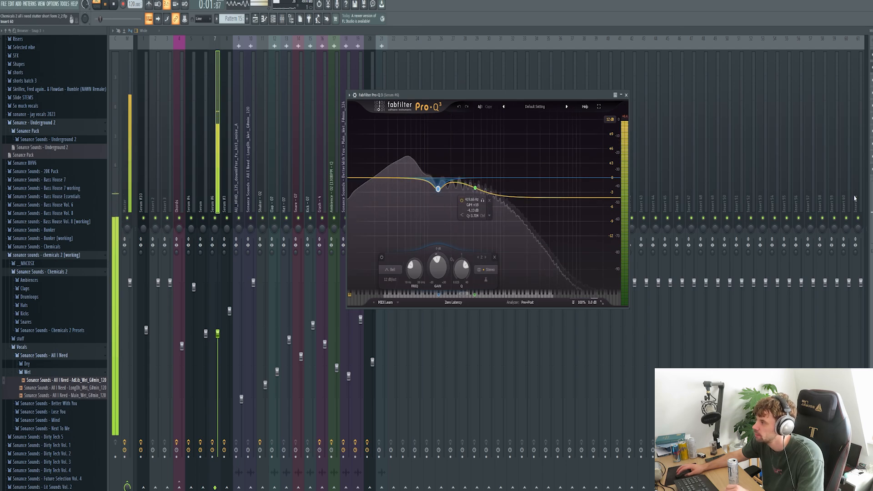
Close Pro-Q 3, check the Kickstart sidechain, and return to the playlist.
left_click(872, 70)
left_click(871, 82)
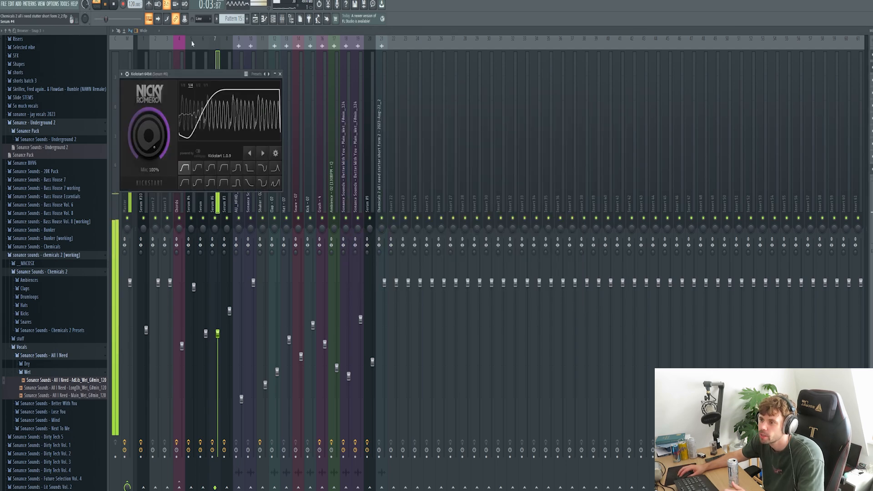
left_click(255, 19)
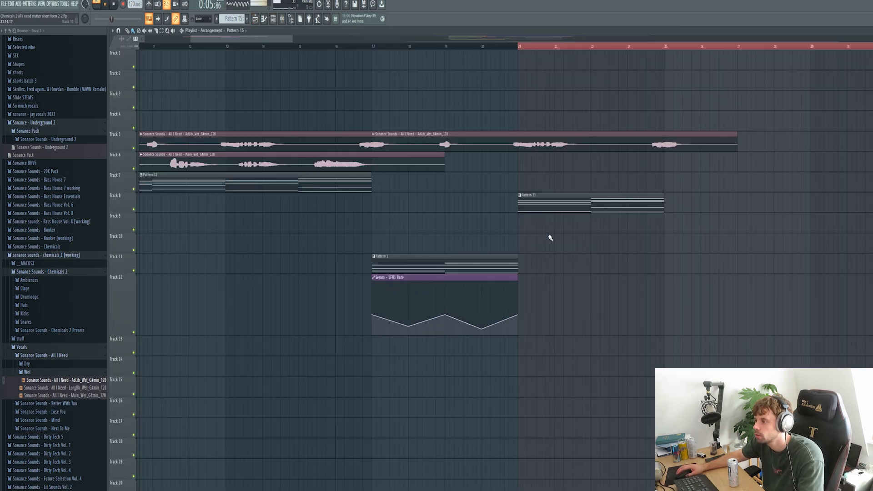
Place a Pattern 15 clip on Track 9 starting at bar 21 and play it.
left_click(369, 222)
left_click_drag(374, 228, 518, 228)
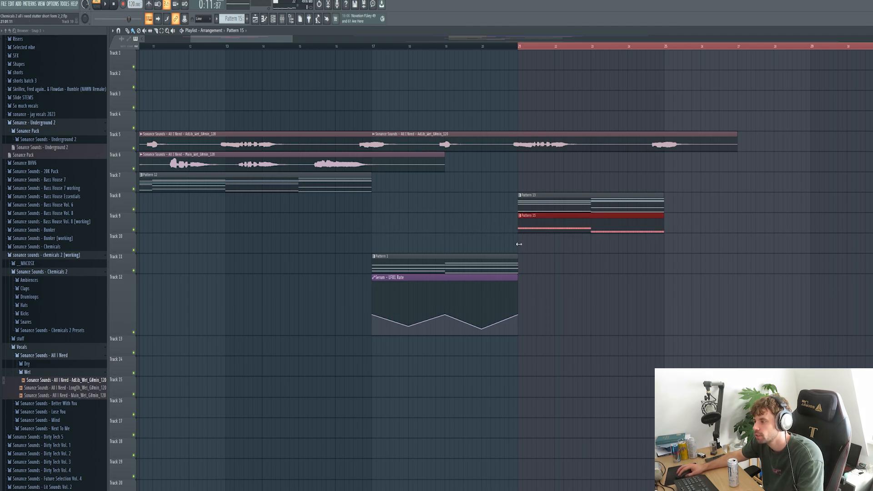
key("space")
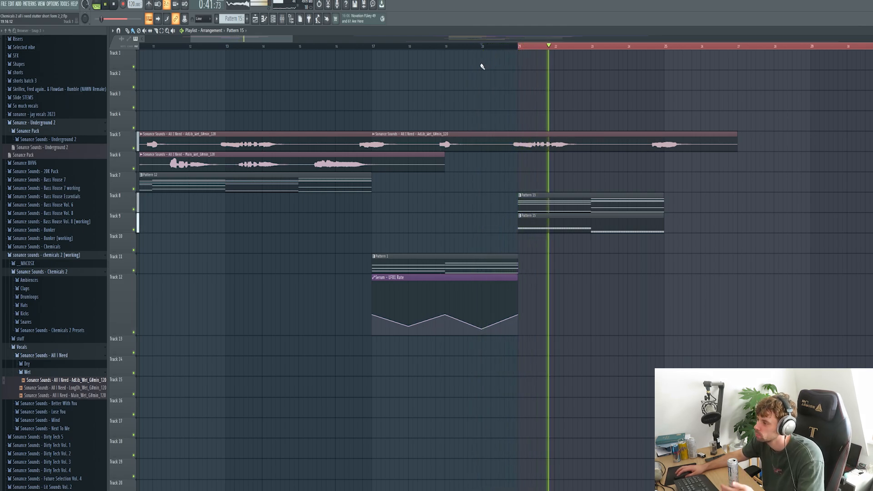
Copy the Main_Wet vocal clip further along Track 6 and audition the vocals.
key("space")
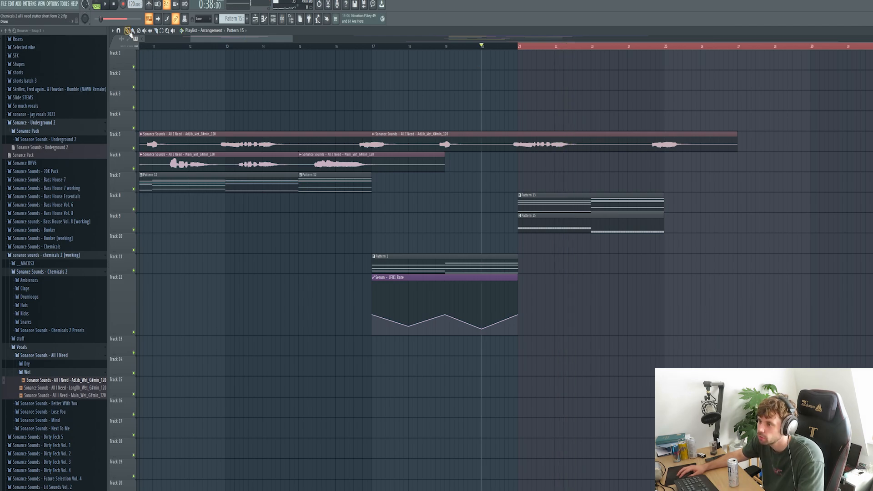
left_click_drag(335, 161, 623, 168)
key("space")
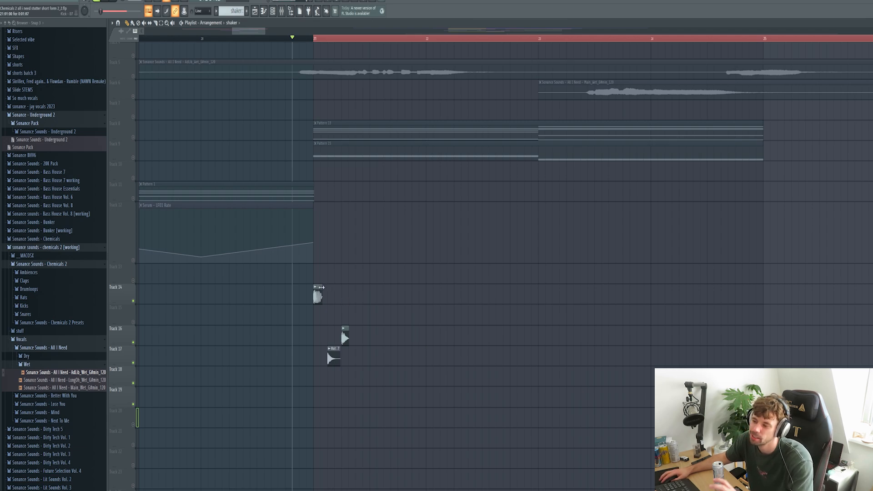
Check the Kick - 07 channel and add a fourth hat hit on Track 17.
double_click(318, 295)
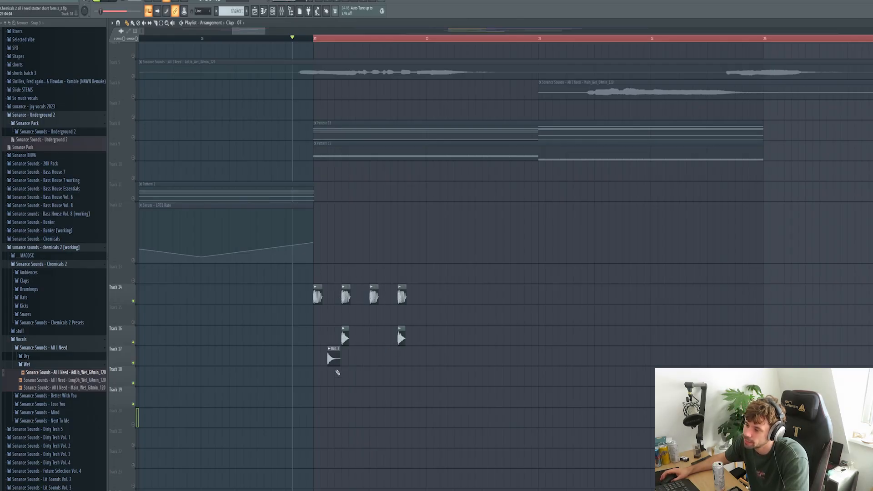
scroll(338, 373, "up", 2)
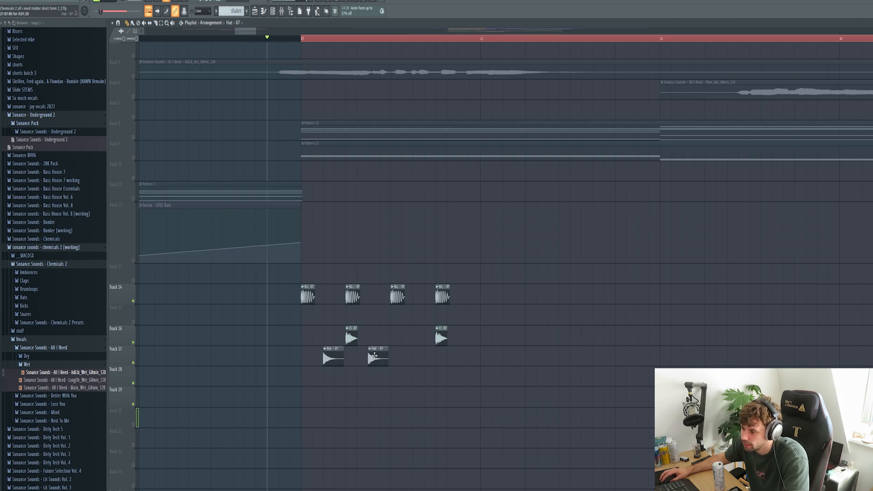
left_click_drag(417, 359, 462, 359)
key("space")
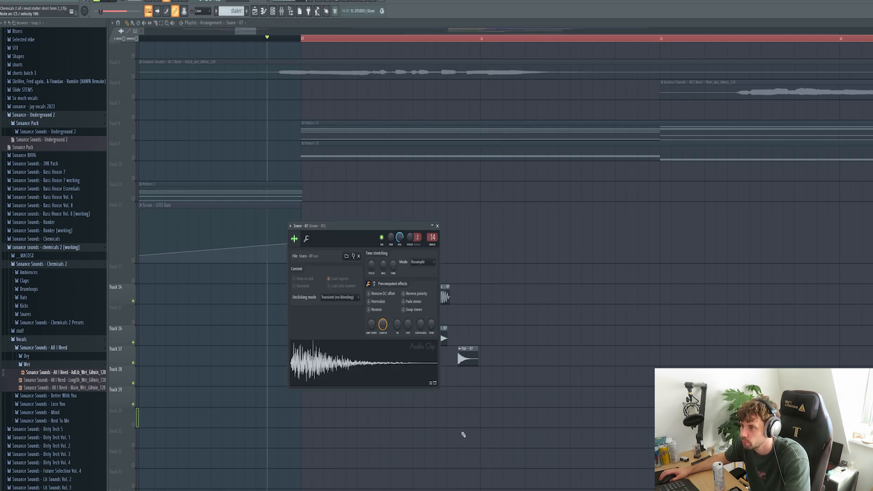
Place a snare hit, then duplicate all the drum hits to the right with Ctrl+B.
left_click(314, 398)
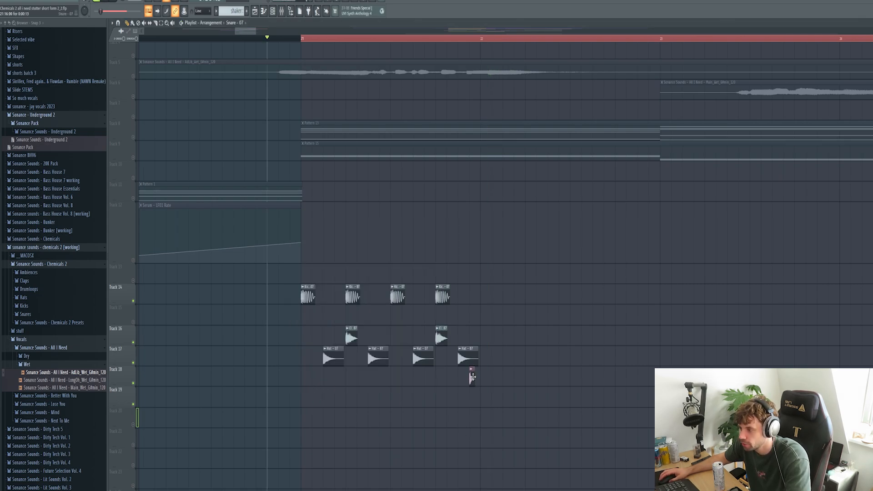
left_click_drag(499, 408, 293, 282)
key("ctrl+b")
key("space")
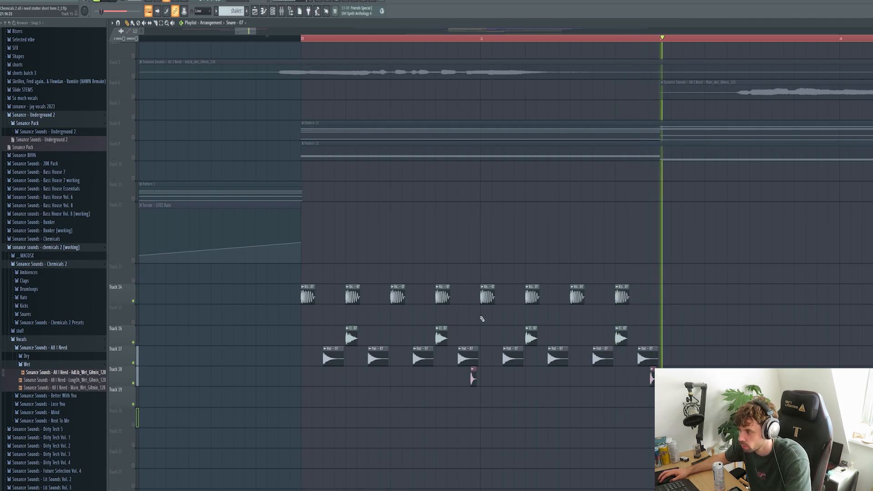
key("space")
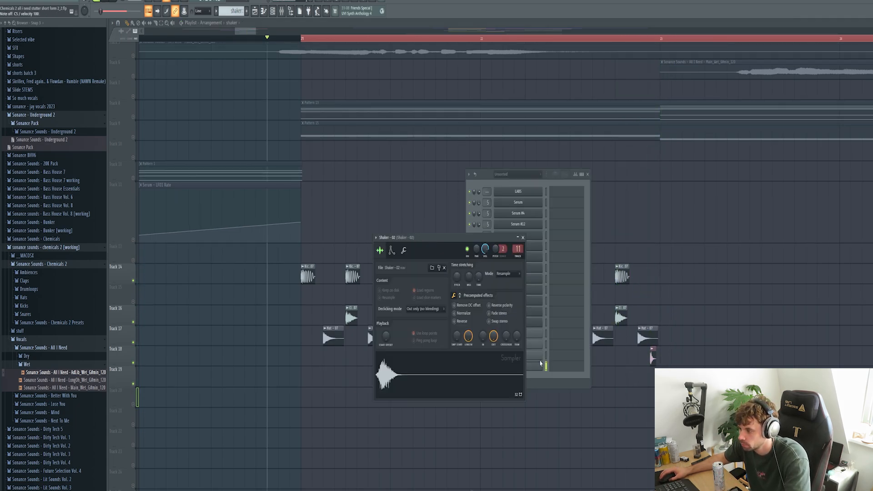
Open the Shaker - 02 piano roll and select its three first-beat notes.
right_click(540, 364)
left_click(553, 367)
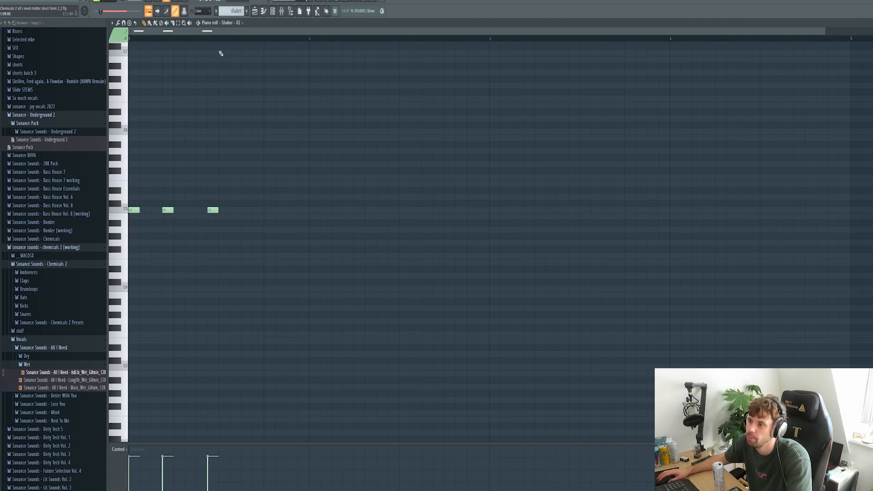
left_click_drag(219, 39, 111, 54)
Duplicate the three shaker notes, quantize them and randomize their velocities.
key("ctrl+b")
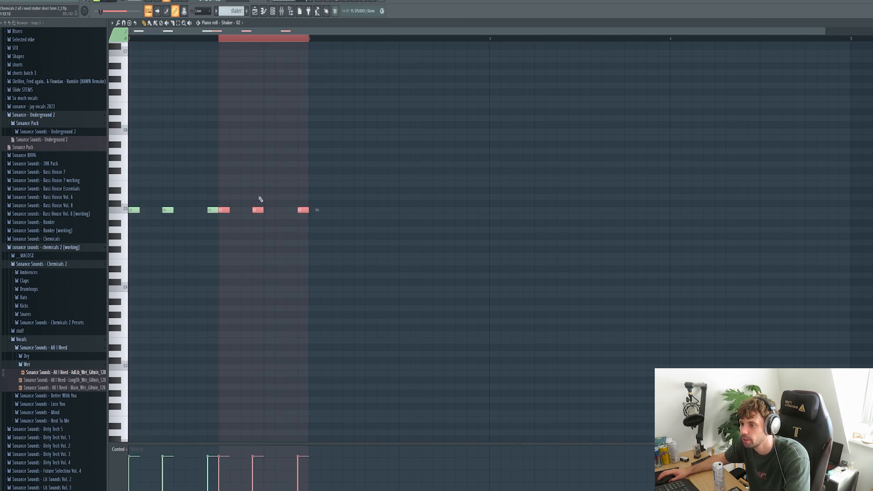
key("space")
key("alt+q")
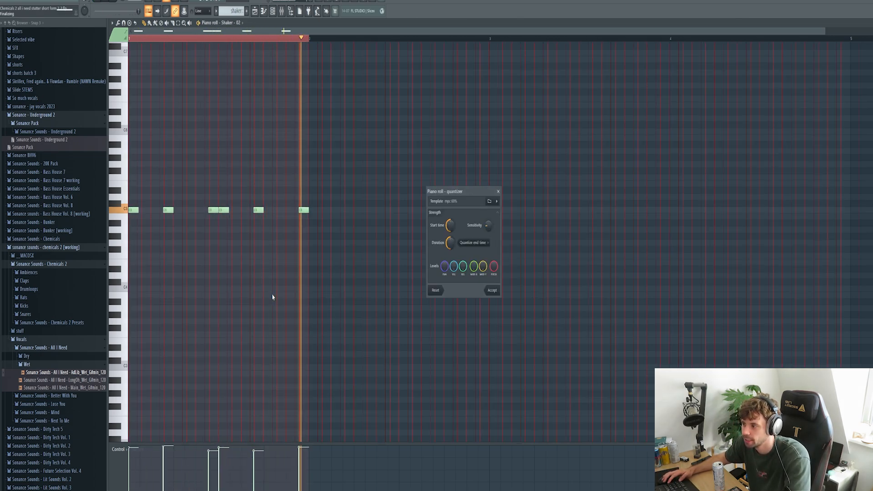
key("Return")
key("alt+r")
key("Return")
In the playlist, copy all the drum clips further to the right.
key("F5")
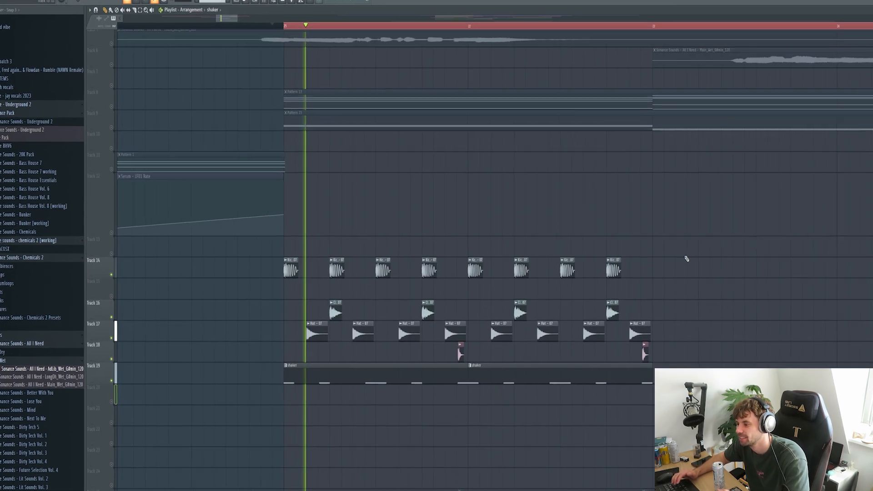
left_click_drag(706, 389, 195, 206)
left_click_drag(203, 237, 597, 247)
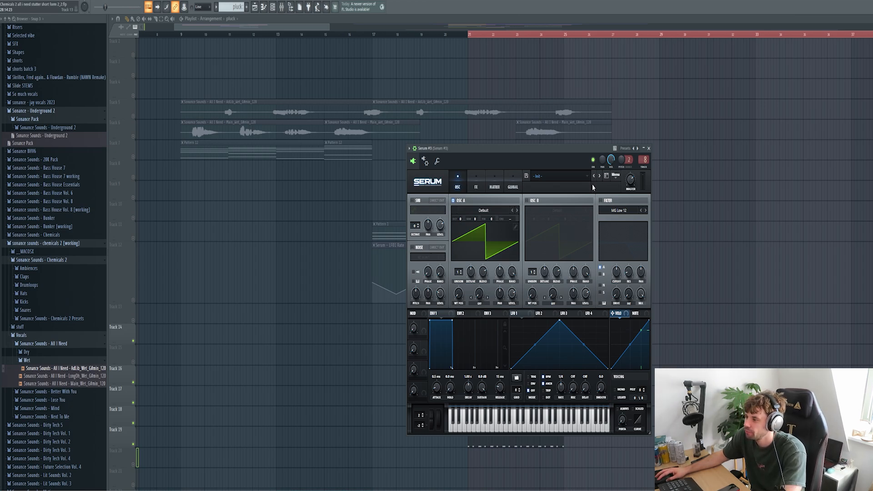
Load Serum's Pluck - Heaven preset and close the synth window.
left_click(561, 176)
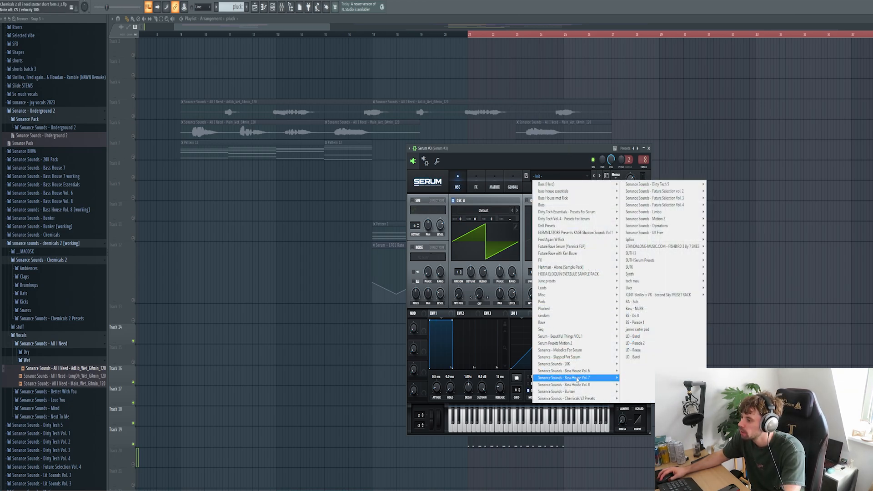
mouse_move(576, 400)
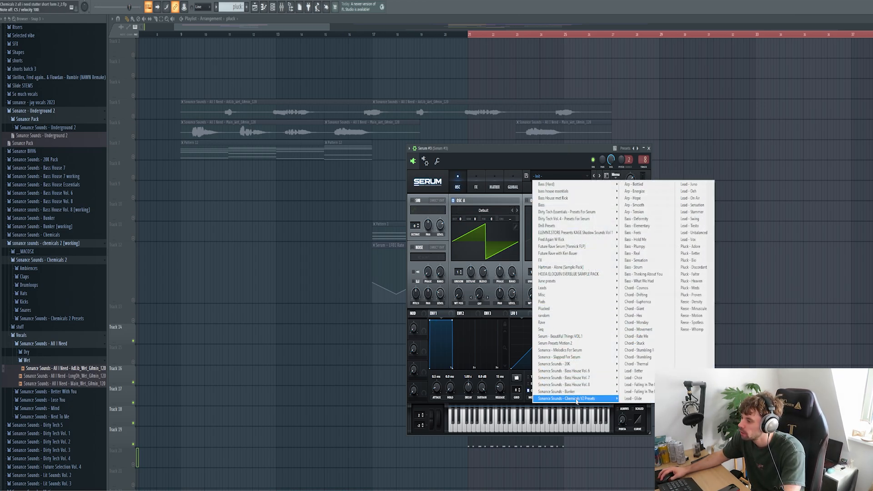
left_click(693, 282)
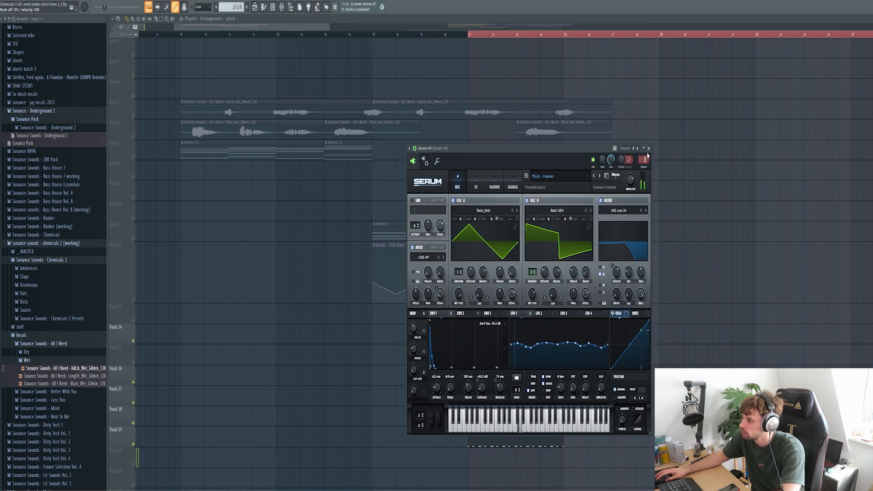
left_click(649, 149)
Draw a short pluck figure in Serum #3's piano roll, removing one extra note.
right_click(534, 278)
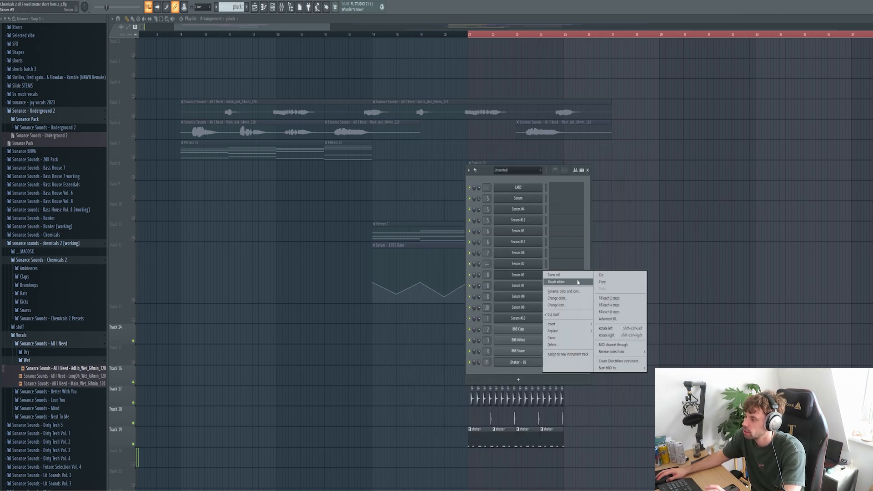
left_click(555, 275)
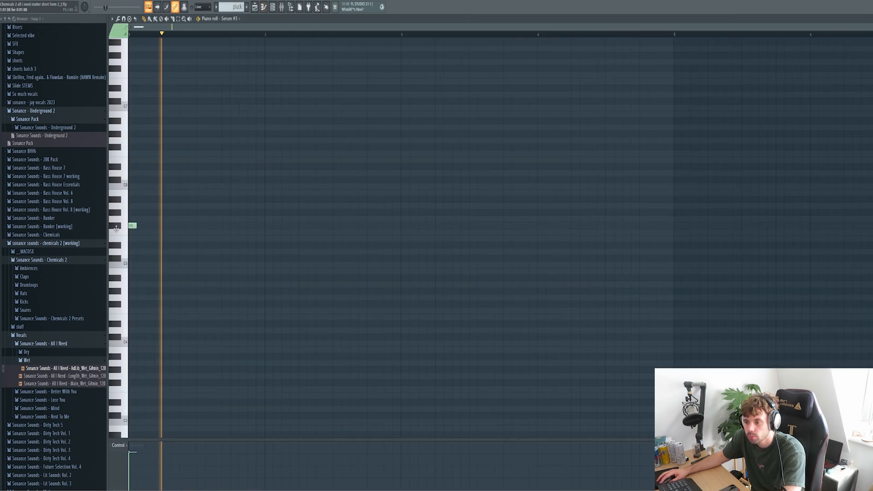
left_click(184, 199)
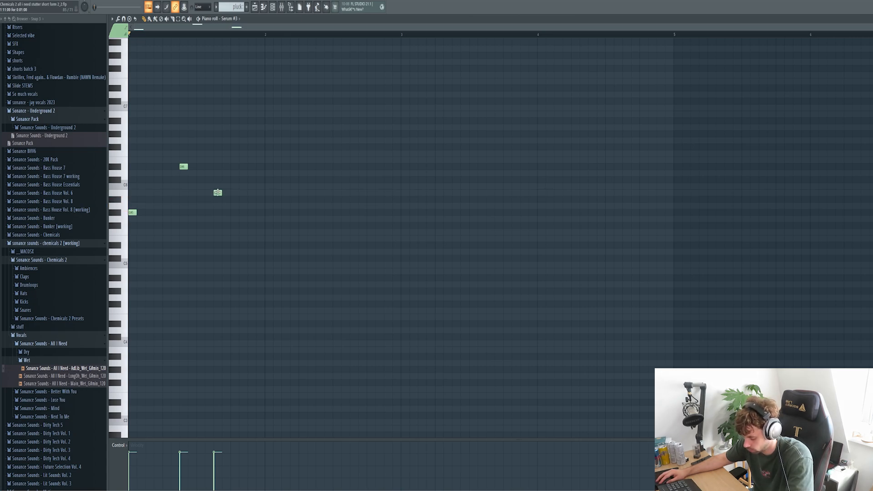
left_click(258, 159)
left_click(250, 146)
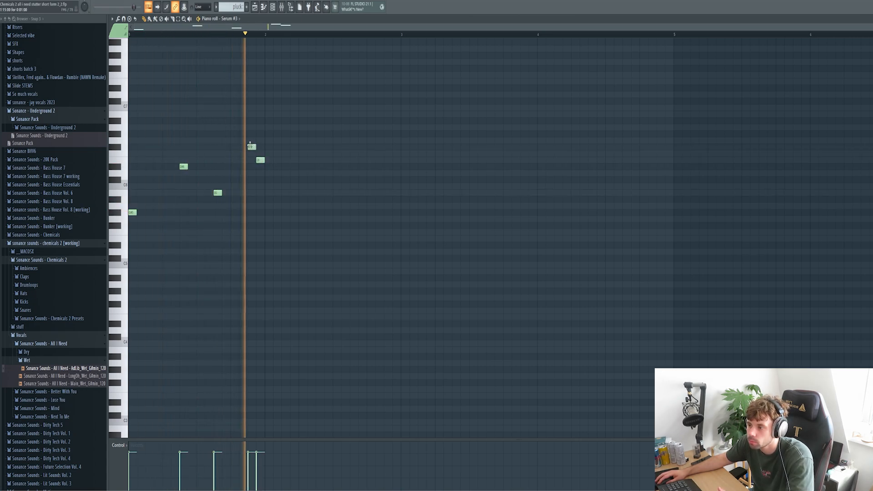
right_click(260, 160)
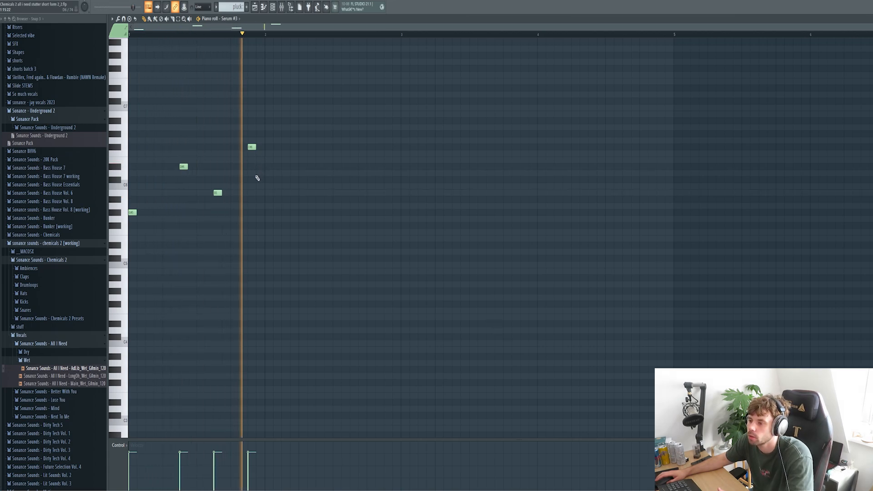
Repeat the pluck notes across four bars and play the drop in the playlist.
key("ctrl+a")
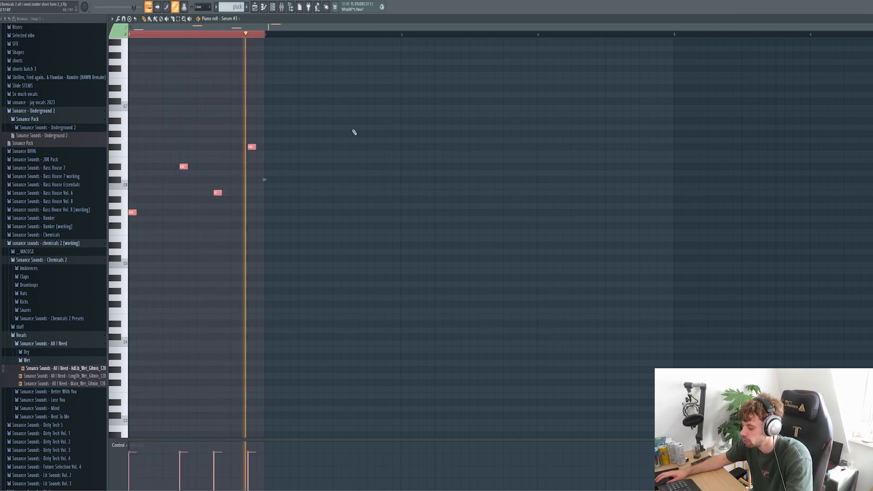
key("ctrl+b")
key("ctrl+b")
key("ctrl+b")
key("ctrl+d")
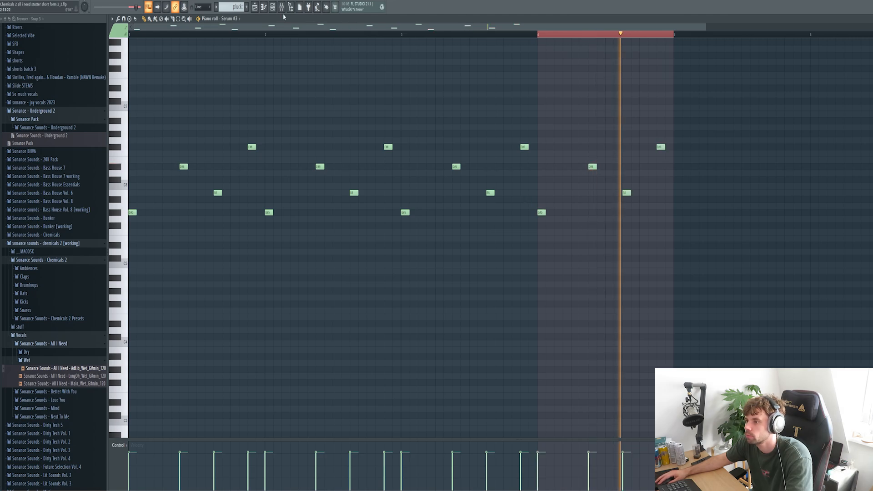
left_click(255, 7)
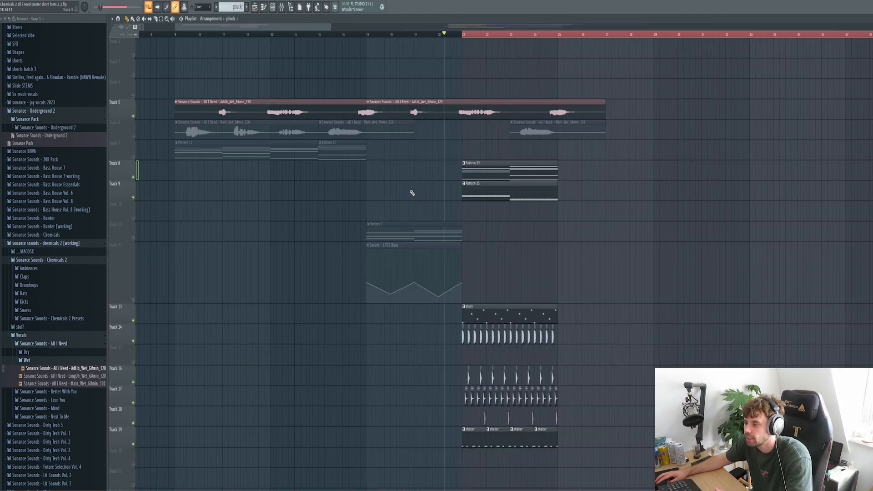
key("space")
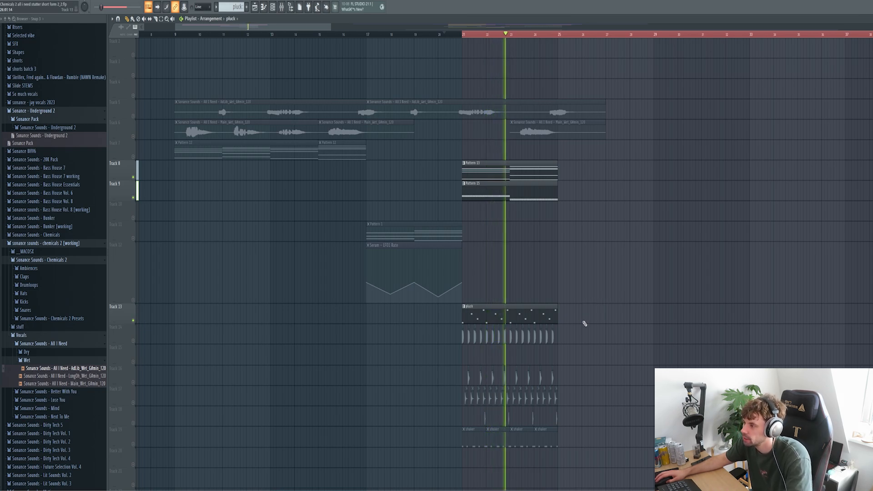
Place two Ambience - 03 clips on Track 12, with the sample tempo set to 130.
left_click(28, 269)
key("space")
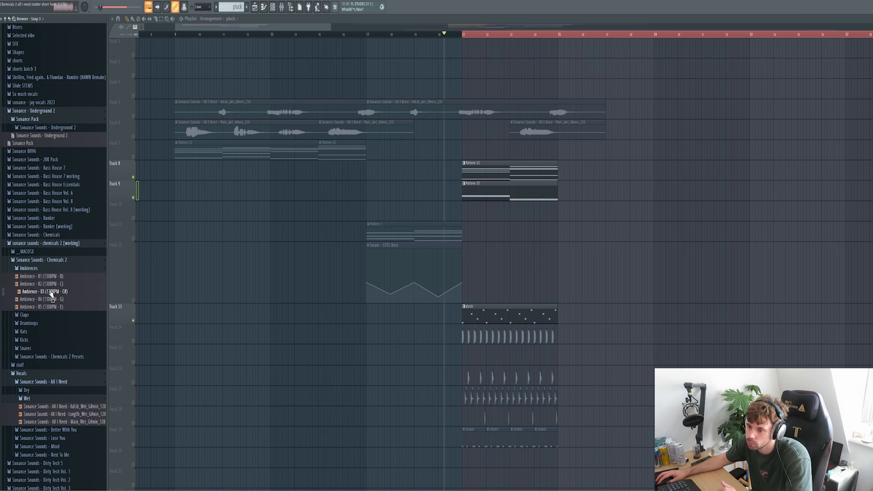
left_click_drag(50, 293, 562, 288)
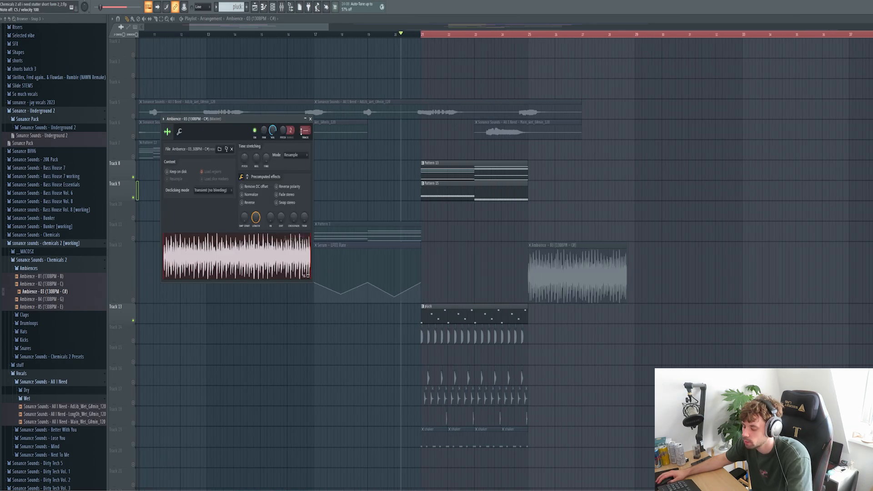
left_click_drag(231, 119, 425, 156)
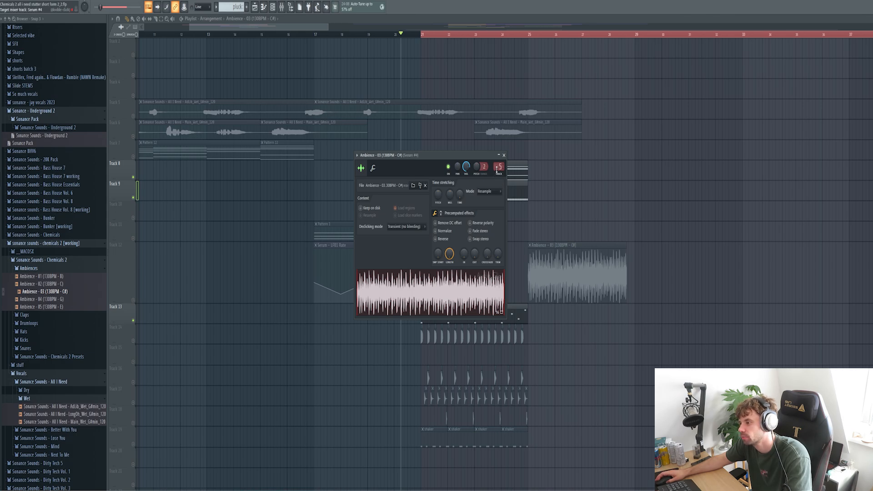
left_click(530, 245)
left_click(560, 292)
left_click(462, 245)
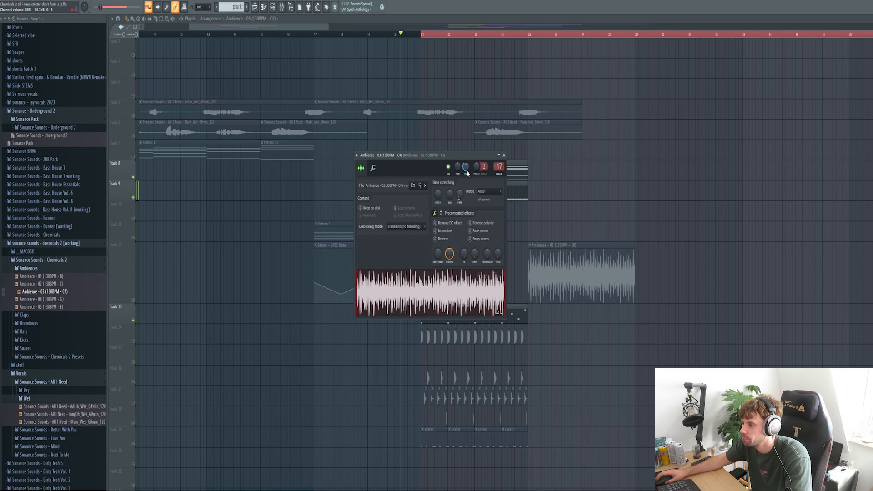
left_click(504, 155)
left_click_drag(663, 291, 664, 268)
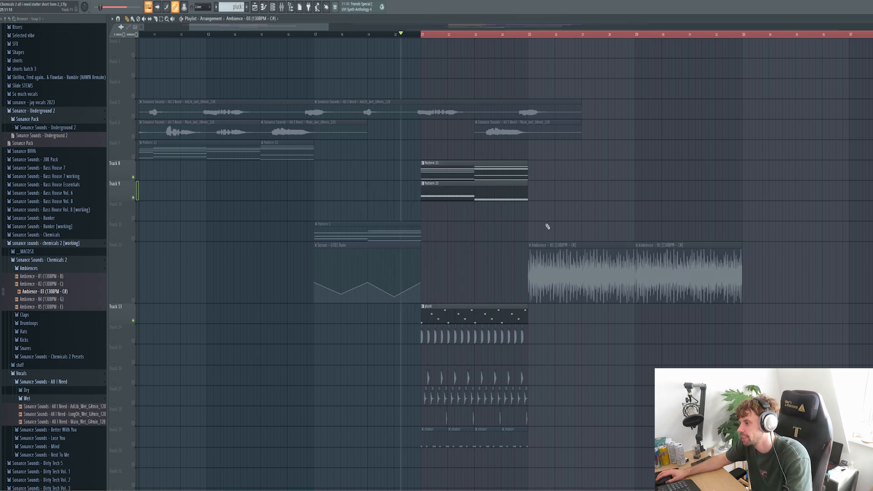
Copy the Pattern 13 and 15 clips and both vocal clips to start at bar 25.
left_click_drag(528, 227, 708, 155)
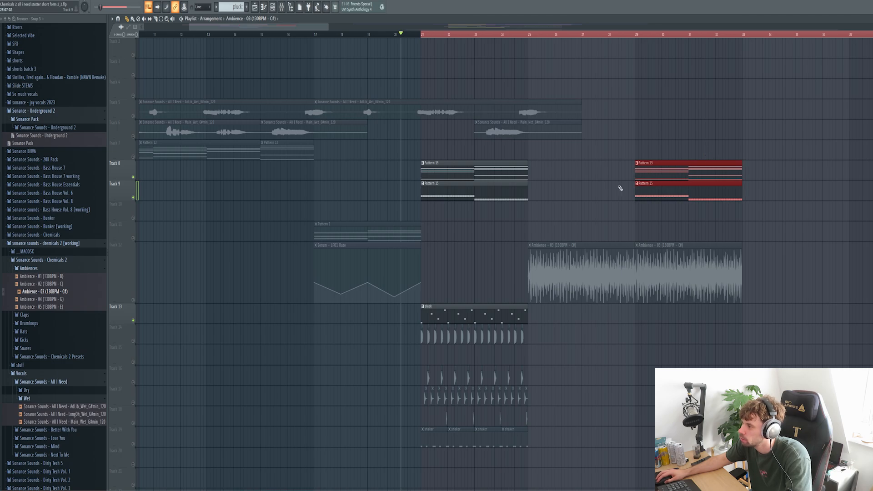
left_click_drag(636, 175, 489, 171)
left_click_drag(581, 160, 581, 104)
left_click(579, 364, "ctrl")
Copy the Track 13–19 pluck, drum and shaker clips further right.
scroll(579, 364, "down", 3)
left_click_drag(575, 364, 404, 205)
left_click_drag(432, 214, 539, 214)
left_click_drag(540, 215, 647, 214)
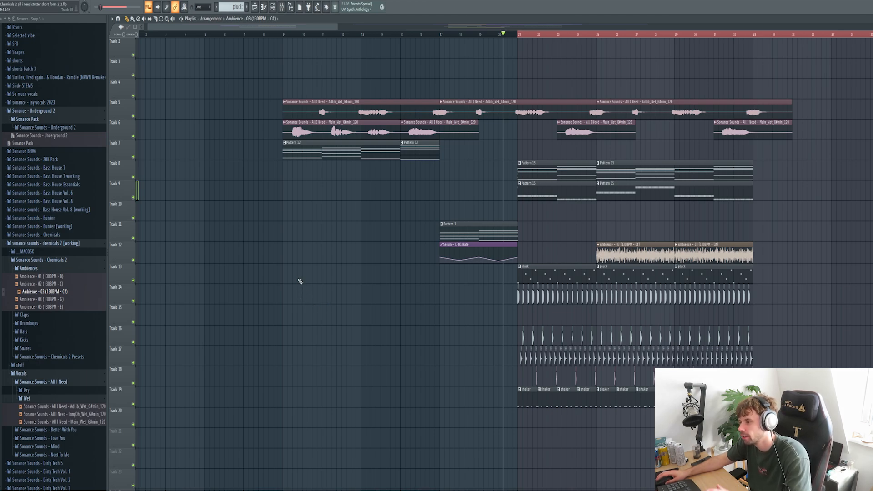
Play from bar 9, unmute Track 8, and check its Pattern 8 notes and Serum #8 patch.
left_click(284, 35)
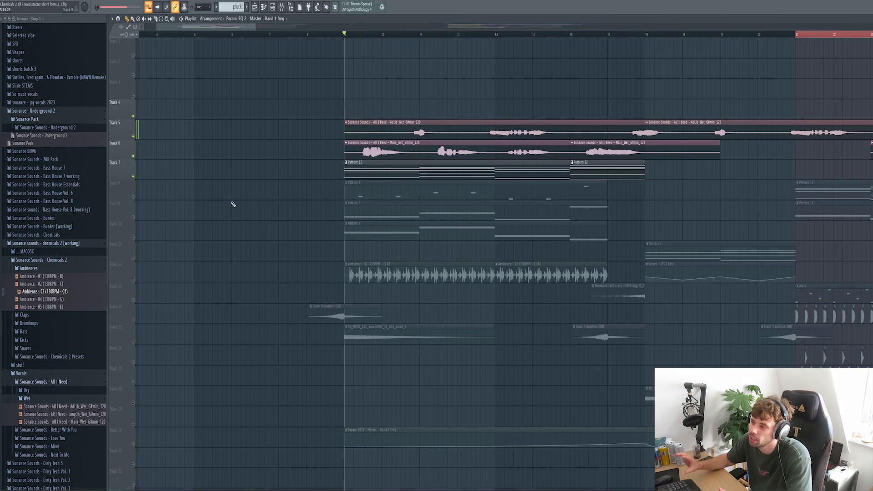
key("space")
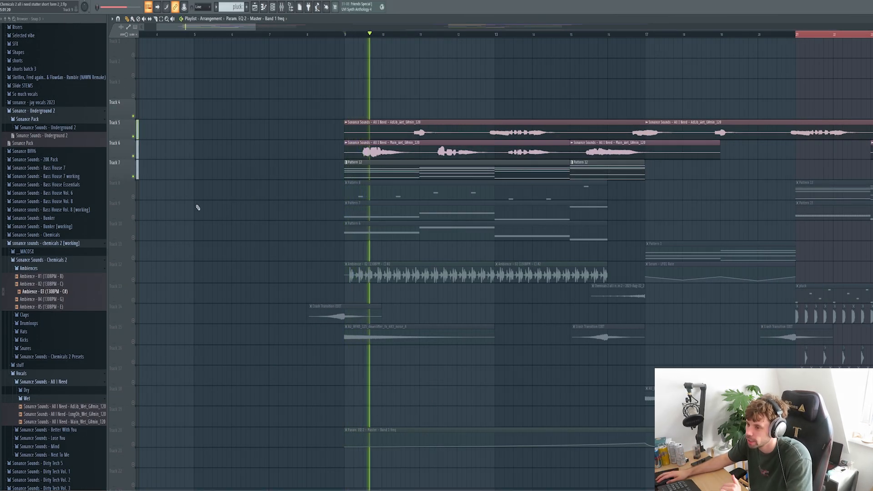
left_click(135, 197)
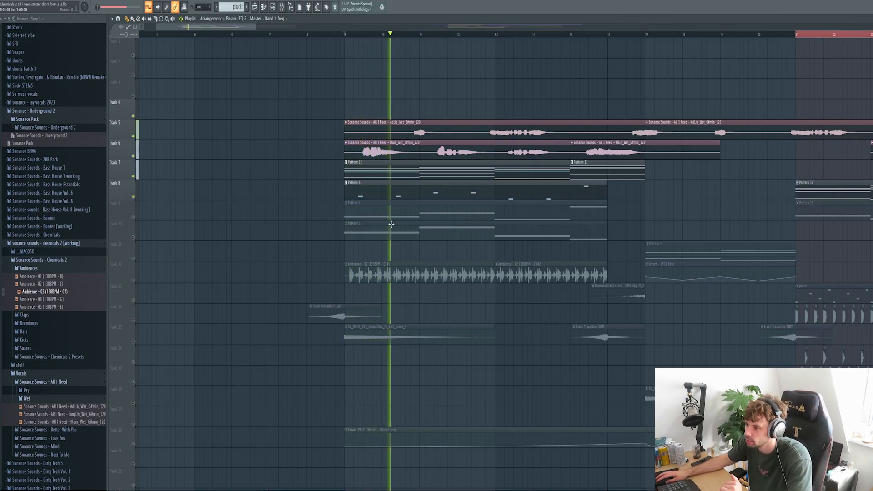
double_click(401, 194)
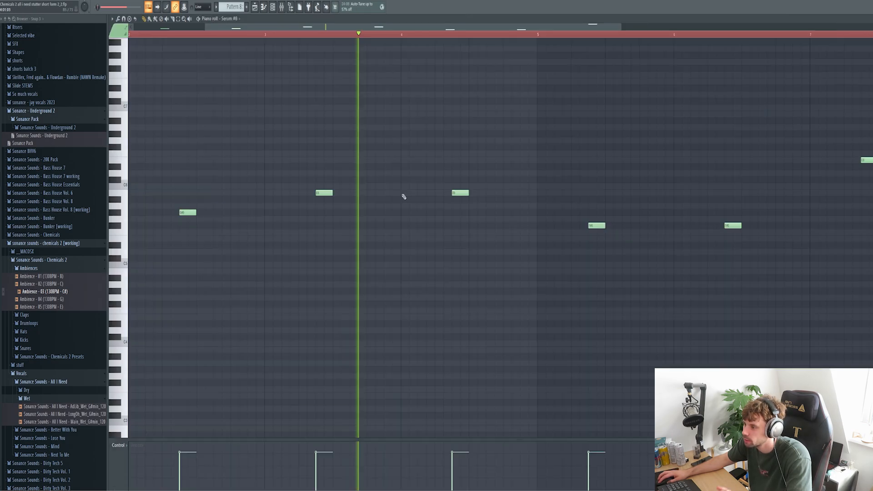
key("Escape")
key("space")
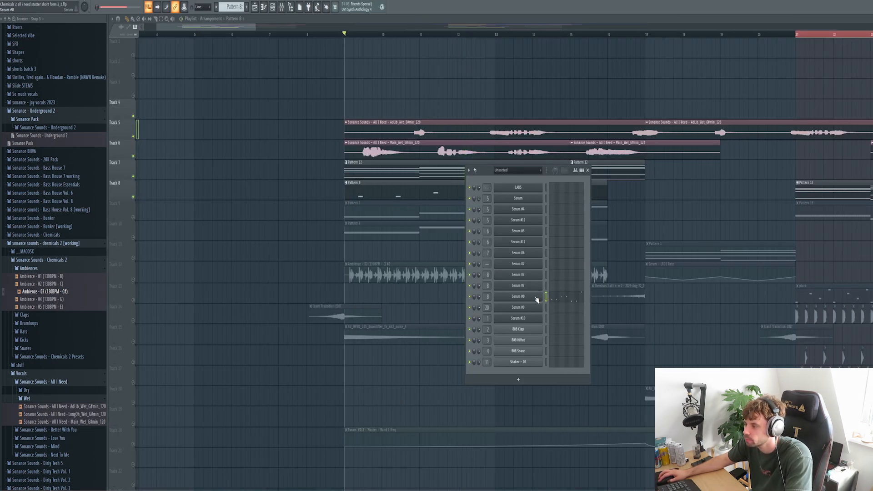
left_click(537, 299)
left_click_drag(753, 199, 489, 124)
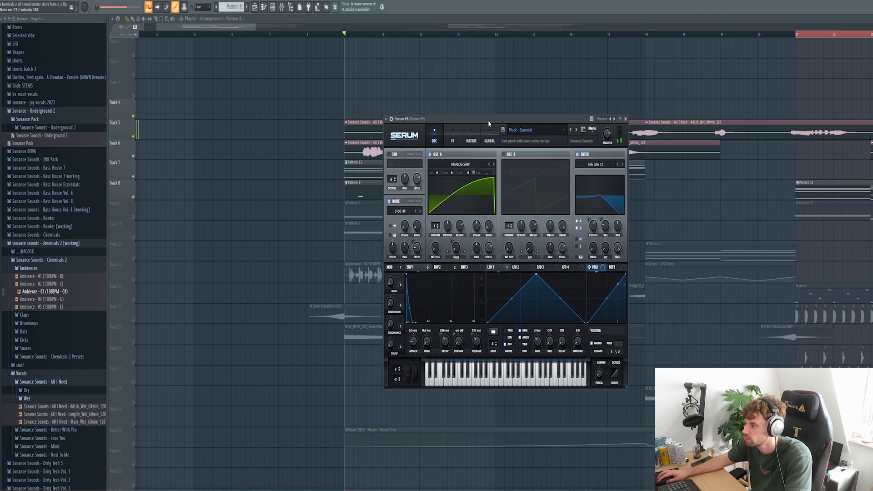
key("Escape")
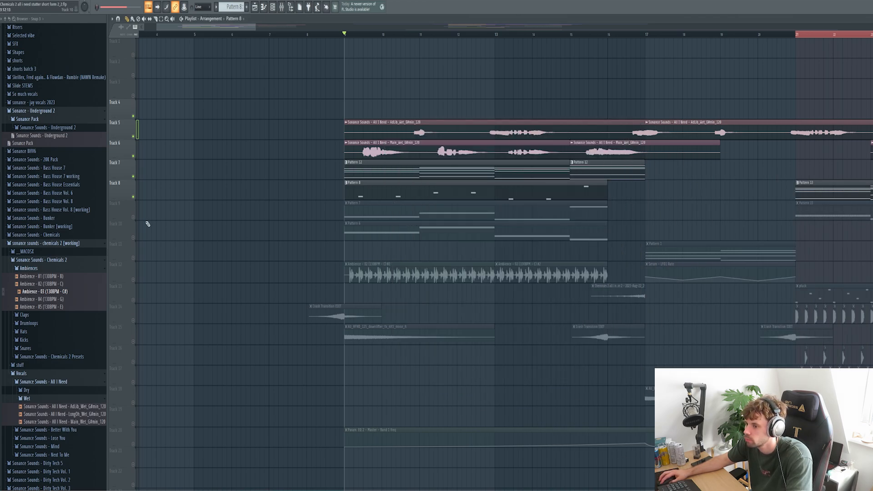
Unmute Track 9 and inspect the Serum #7 patch during playback.
left_click(133, 218)
key("space")
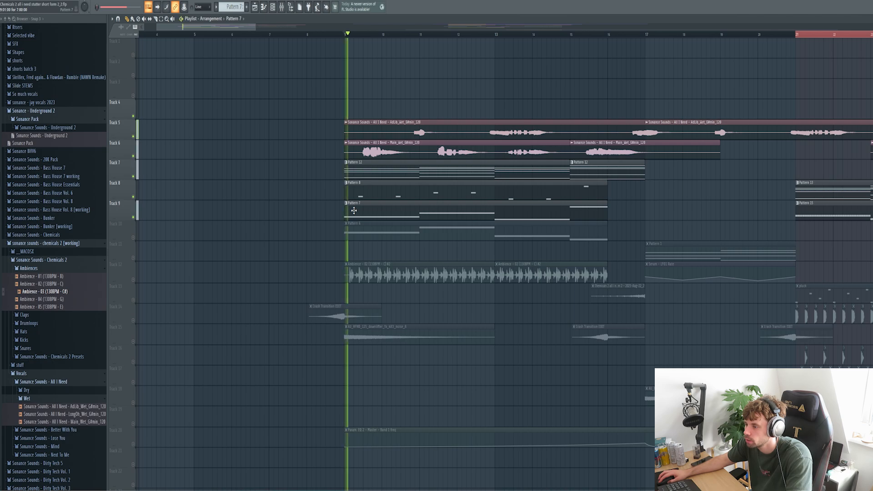
key("F6")
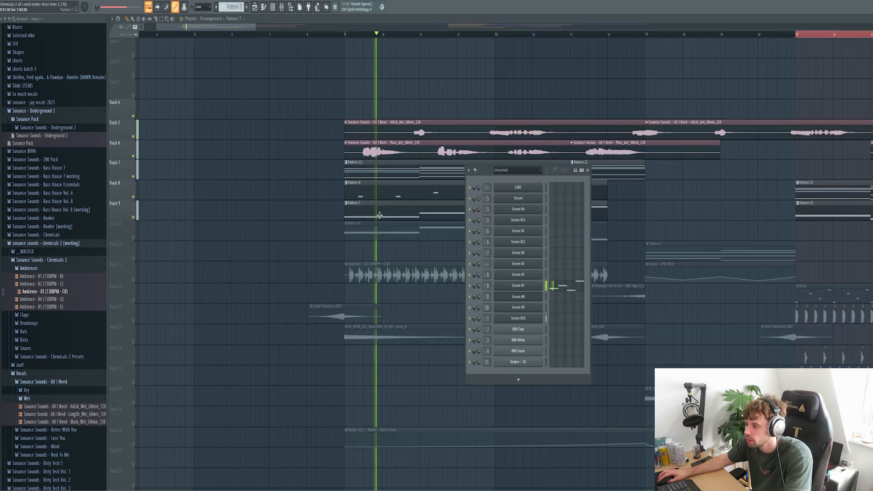
left_click(530, 286)
left_click_drag(723, 184, 432, 124)
key("space")
right_click(687, 203)
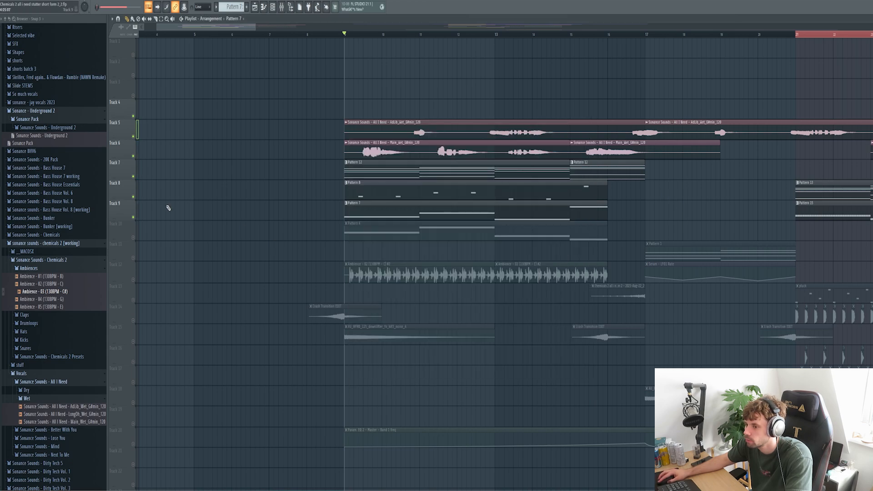
Unmute Track 10, check Pattern 6 and Serum #9, then pick the Crash Transition EDIT clip.
left_click(134, 237)
key("space")
double_click(360, 231)
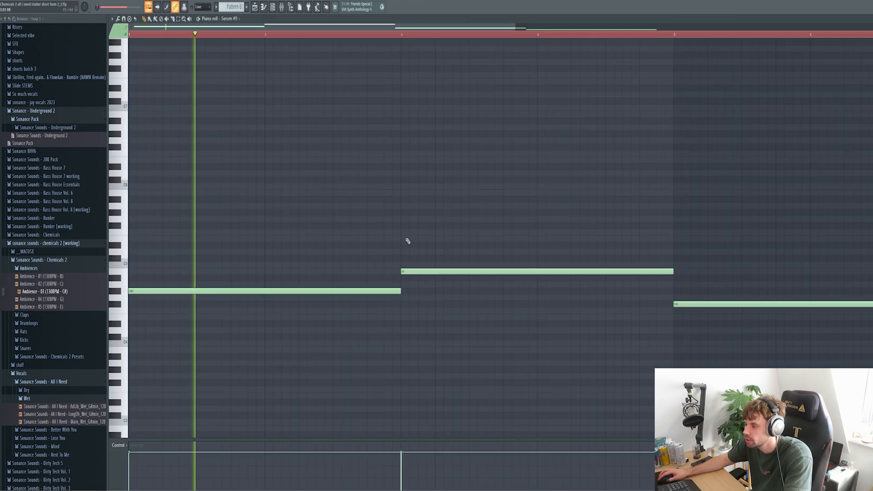
key("F7")
key("F6")
left_click(518, 308)
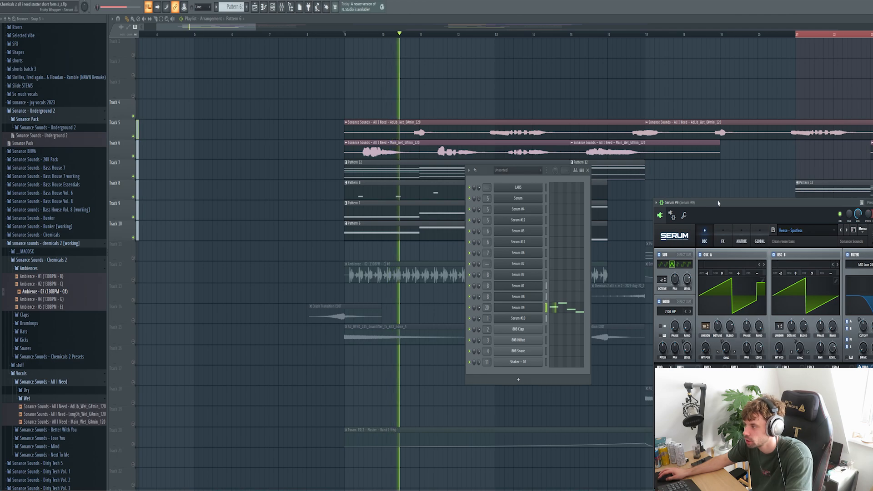
left_click_drag(719, 190, 428, 123)
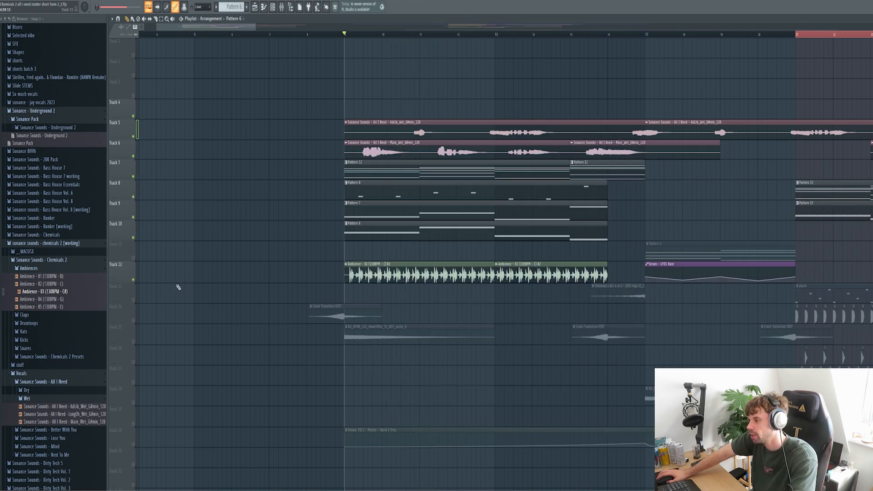
key("space")
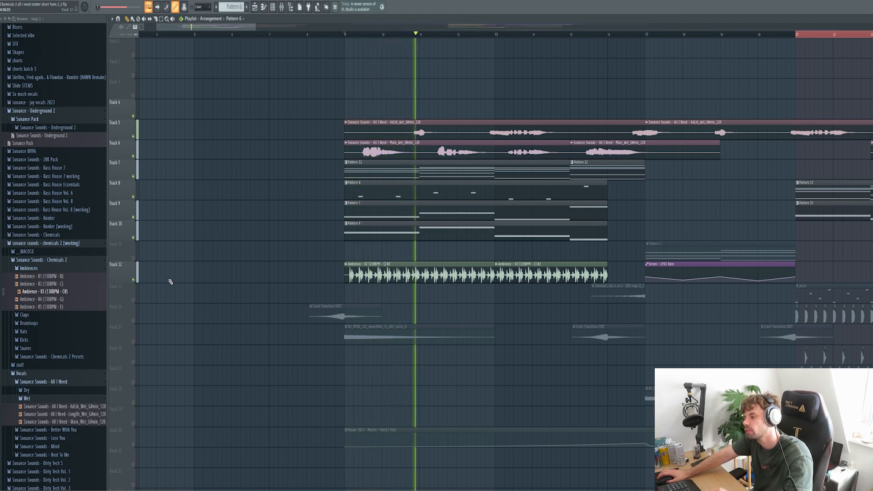
left_click(317, 318)
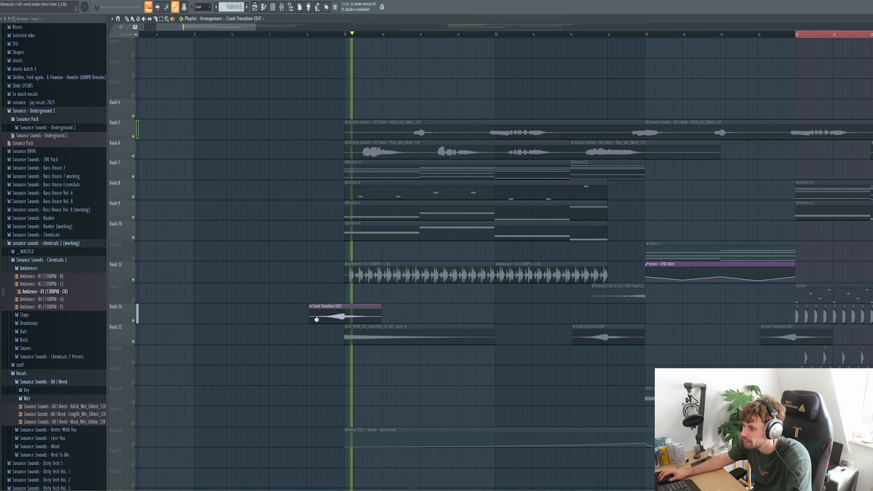
left_click(345, 335)
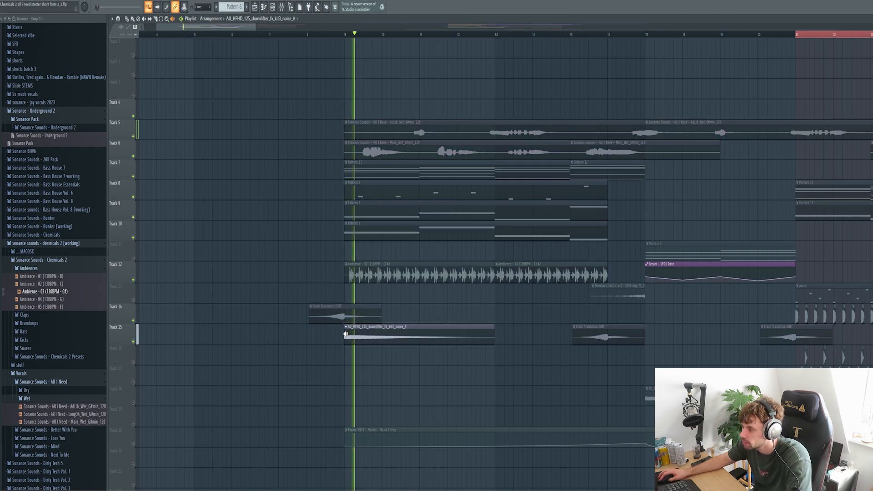
scroll(478, 137, "down", 3)
left_click(504, 37)
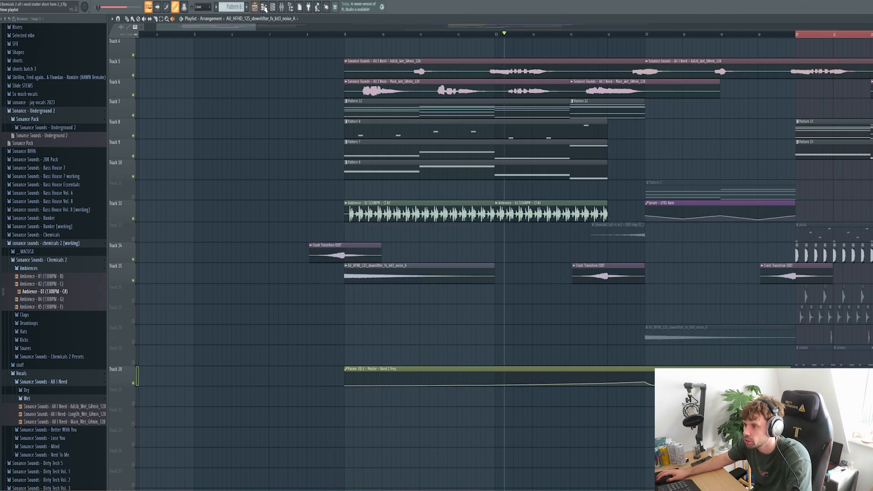
left_click(281, 6)
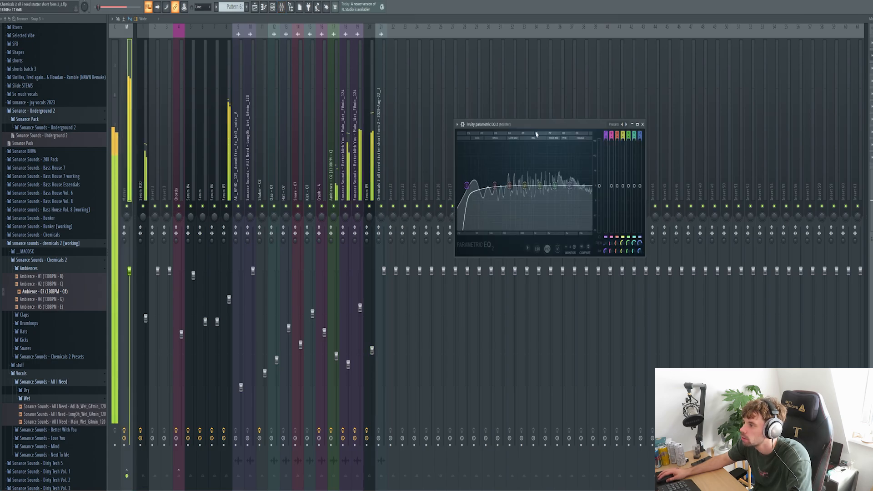
left_click_drag(531, 128, 469, 123)
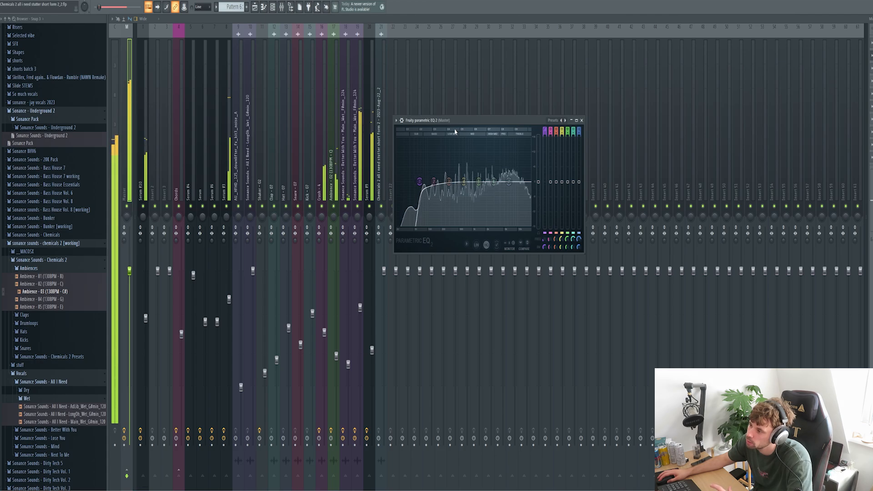
key("F5")
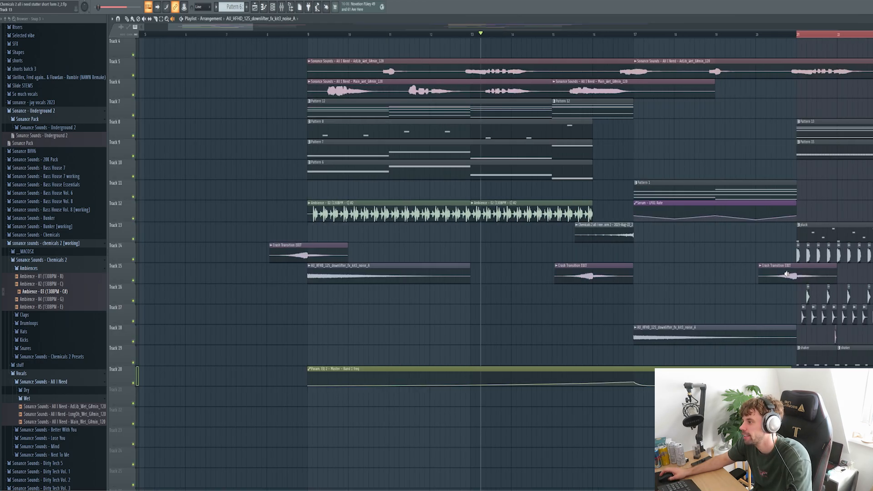
double_click(450, 239)
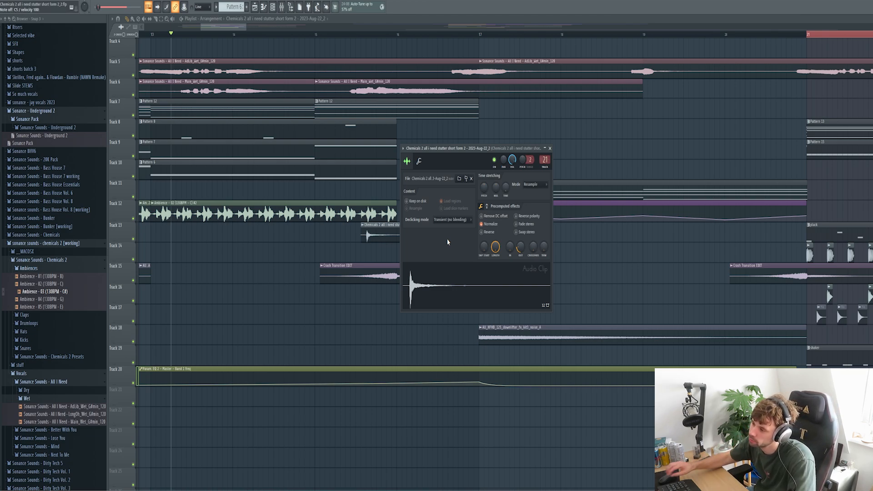
Reverse the 'all i need' stutter clip on Track 13 and play it back.
left_click(482, 232)
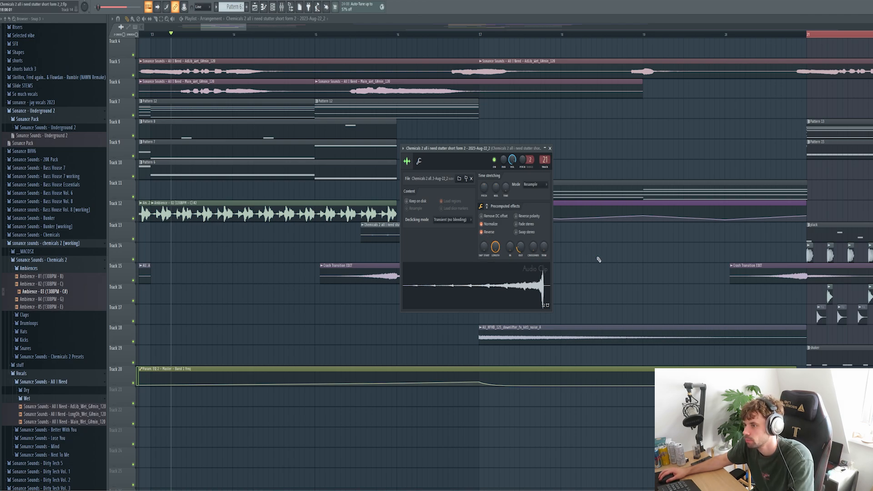
key("Escape")
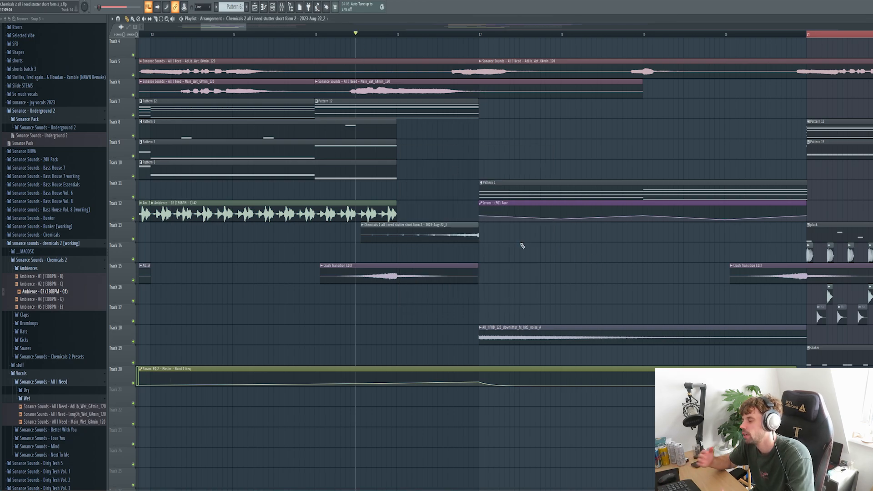
key("space")
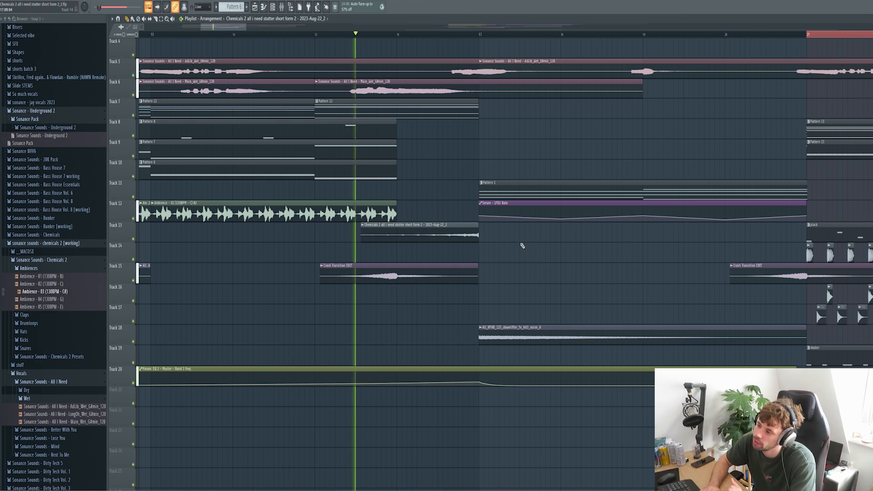